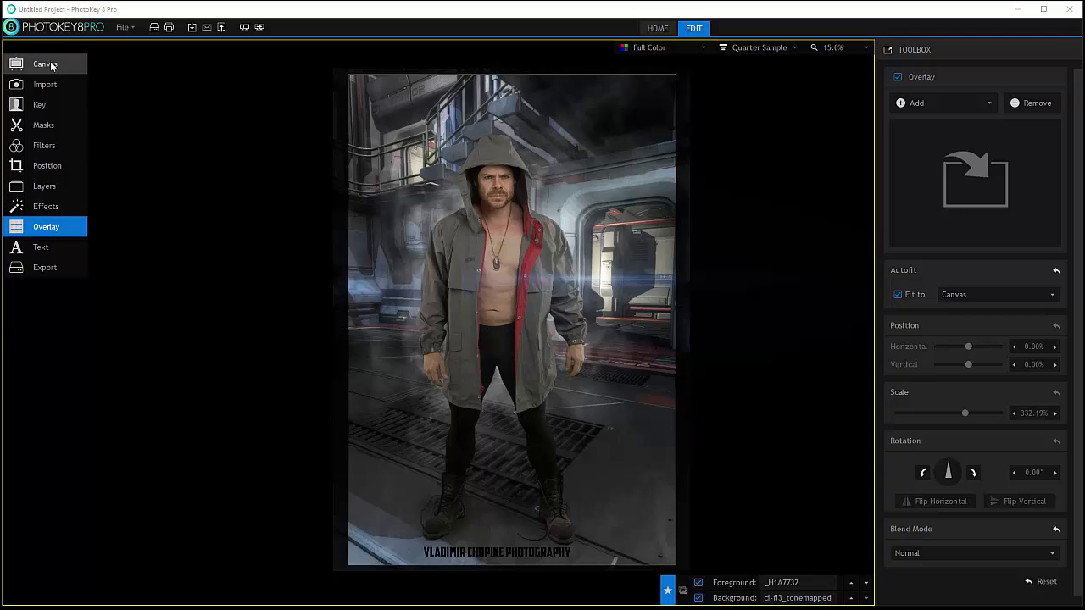
- Review the project's imported images, foreground filters, layers and effects
{"action": "left_click", "coordinate": [48, 87]}
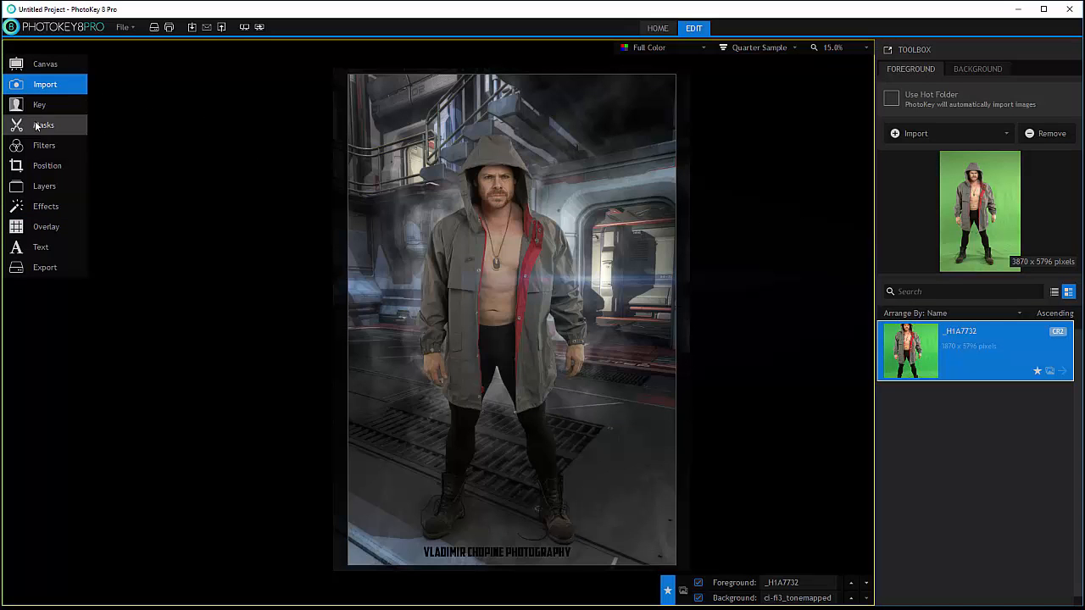
{"action": "left_click", "coordinate": [38, 145]}
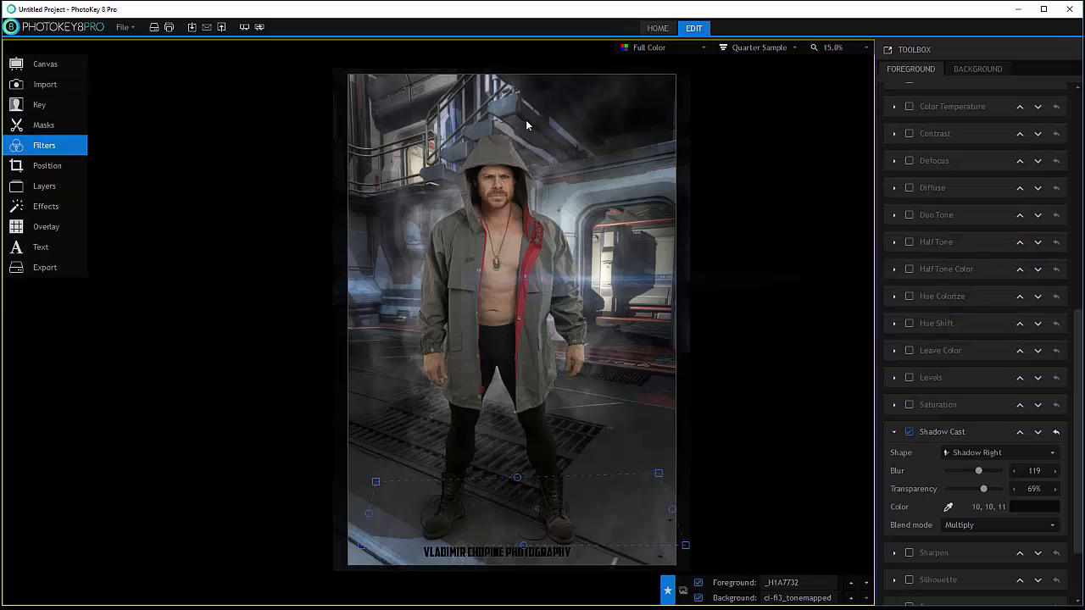
{"action": "left_click", "coordinate": [48, 188]}
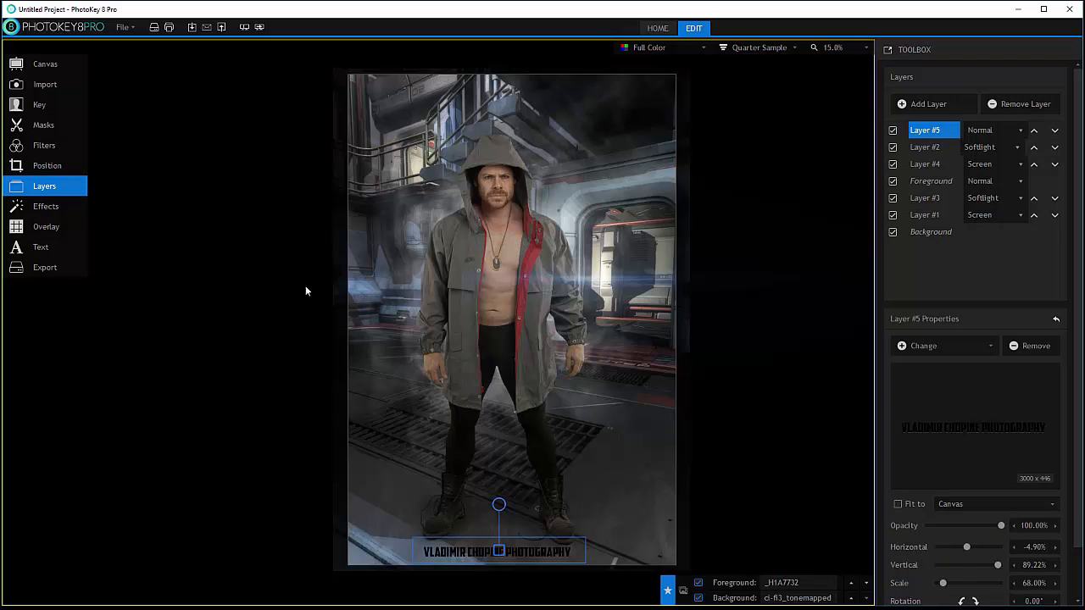
{"action": "left_click", "coordinate": [46, 206]}
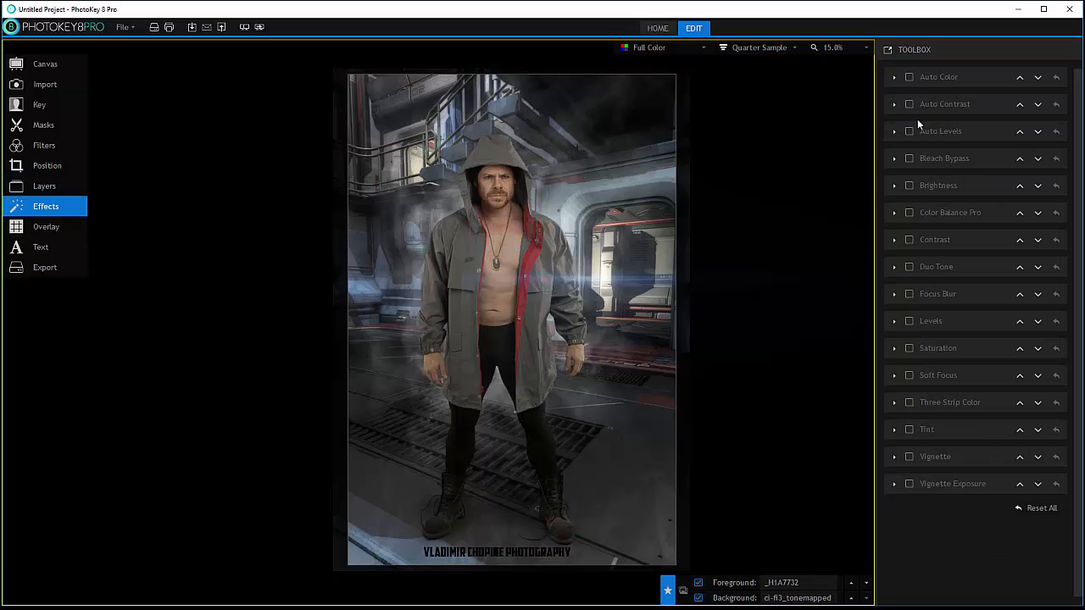
- Add overlay2.png as the overlay image on the composite
{"action": "left_click", "coordinate": [65, 226]}
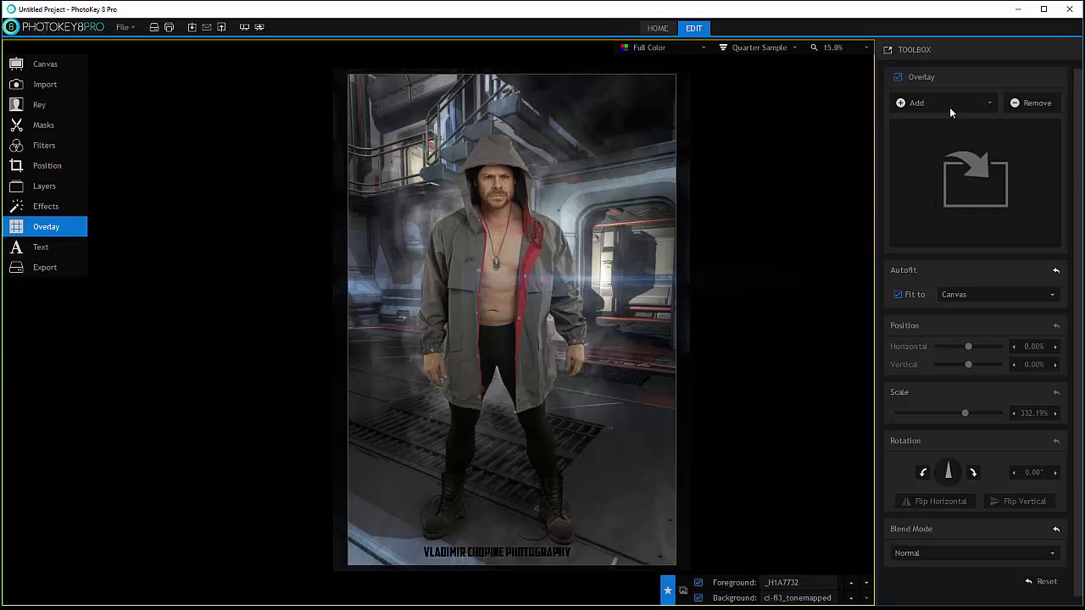
{"action": "left_click", "coordinate": [988, 102]}
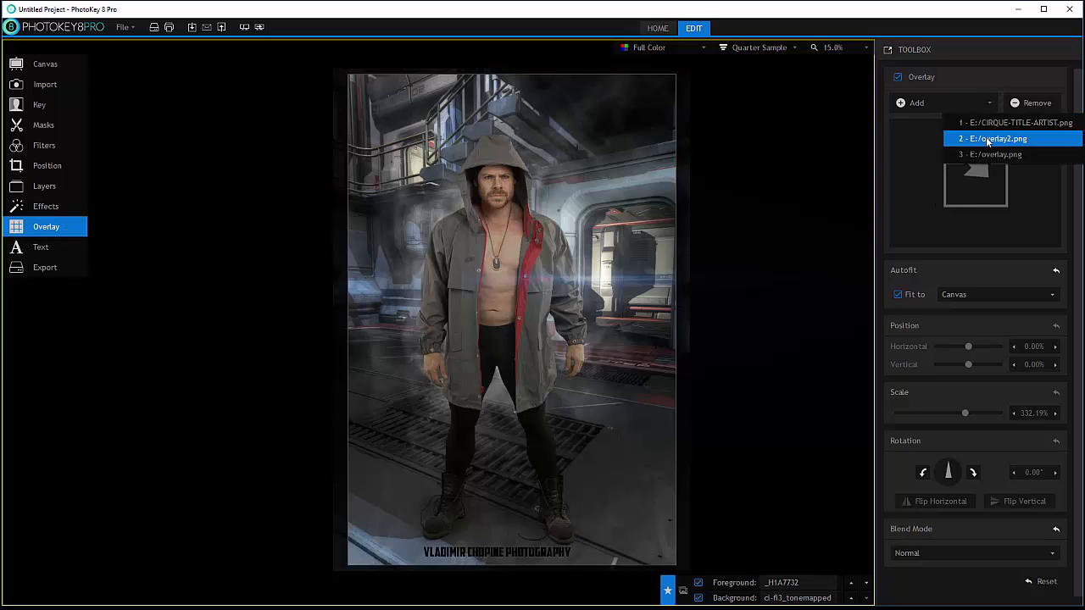
{"action": "left_click", "coordinate": [987, 141]}
{"action": "mouse_move", "coordinate": [517, 448]}
{"action": "left_mouse_down"}
{"action": "mouse_move", "coordinate": [518, 383]}
{"action": "mouse_move", "coordinate": [510, 455]}
{"action": "left_mouse_up"}
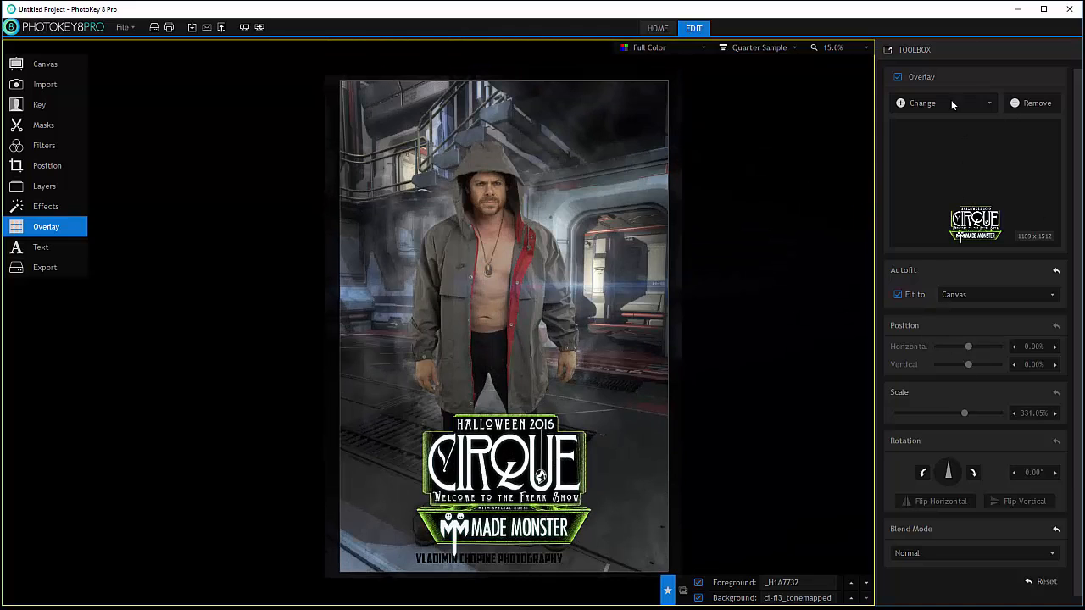
- Turn off the overlay's autofit and move it down over the man's legs, at about -4.23% horizontal and 45.25% vertical
{"action": "left_click", "coordinate": [984, 293]}
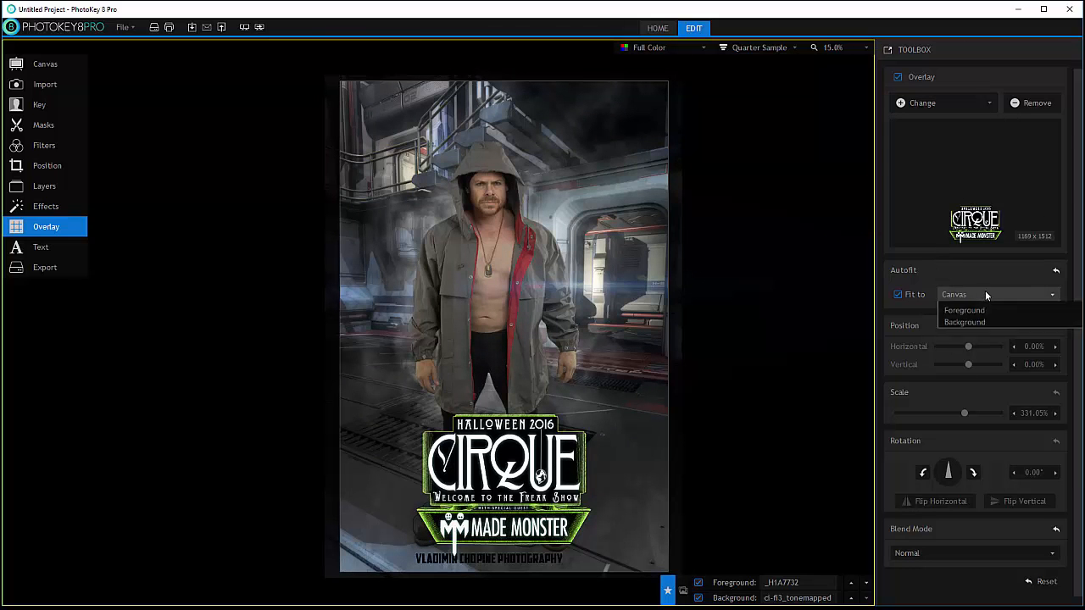
{"action": "left_click", "coordinate": [900, 294]}
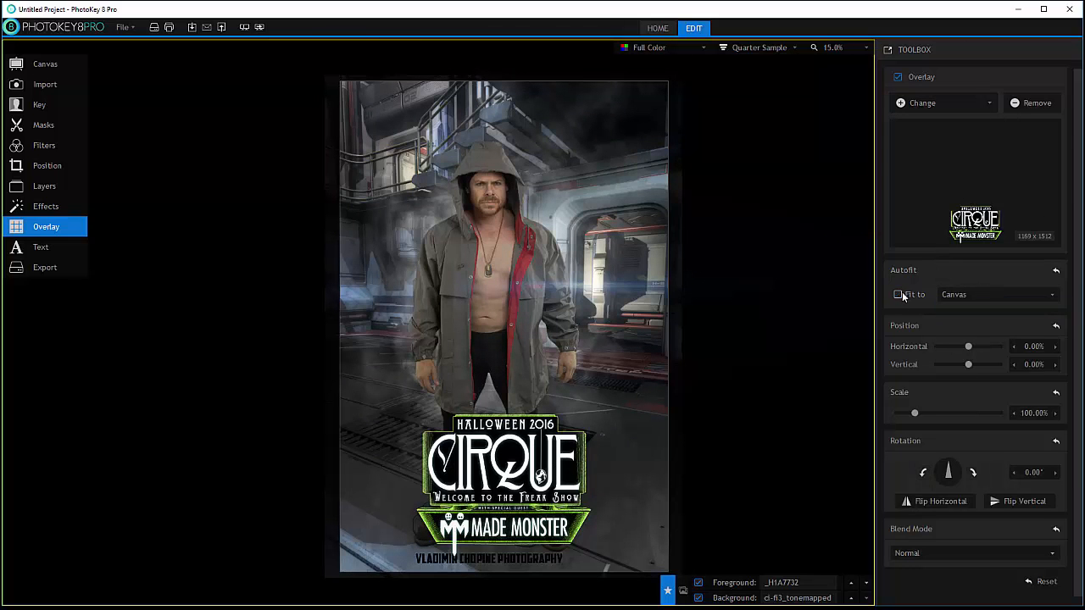
{"action": "left_click_drag", "start_coordinate": [500, 281], "coordinate": [463, 329]}
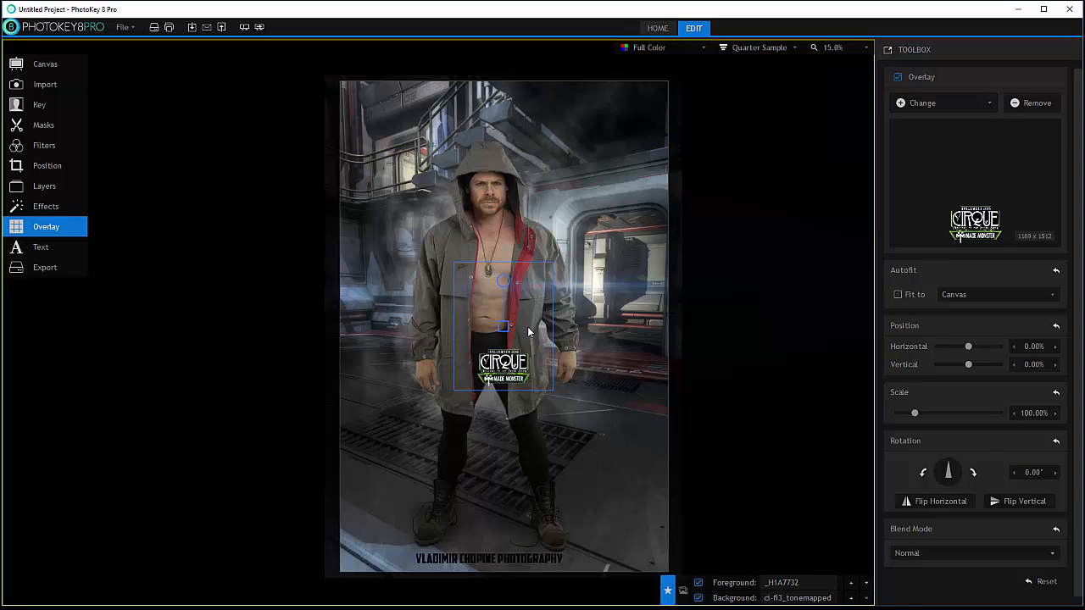
{"action": "left_click_drag", "start_coordinate": [591, 479], "coordinate": [501, 508]}
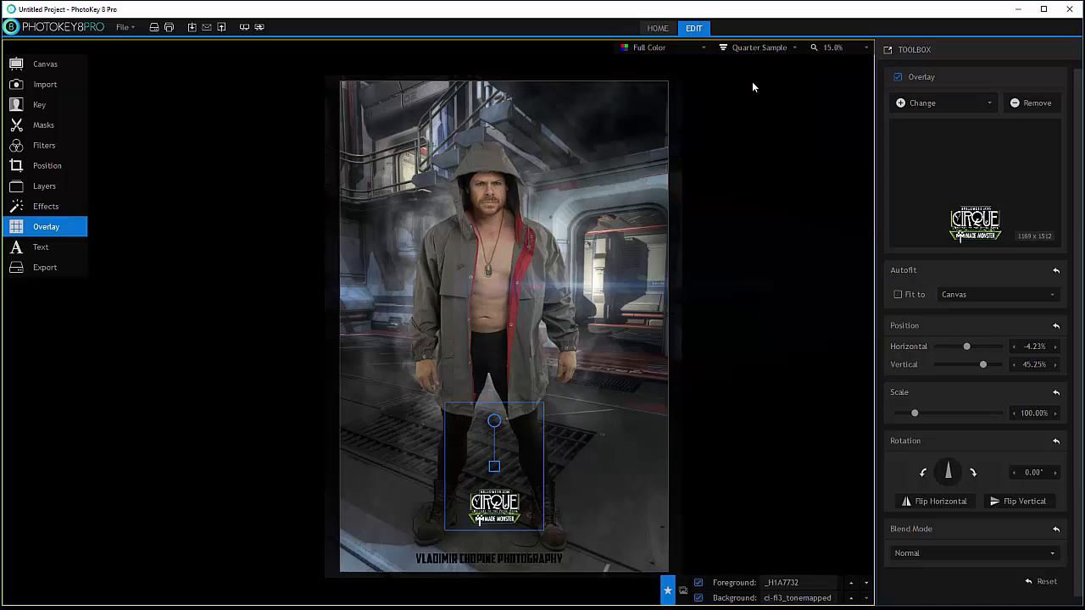
- Fit the overlay to the canvas again and inspect the other autofit targets
{"action": "left_click", "coordinate": [904, 295]}
{"action": "left_click", "coordinate": [972, 293]}
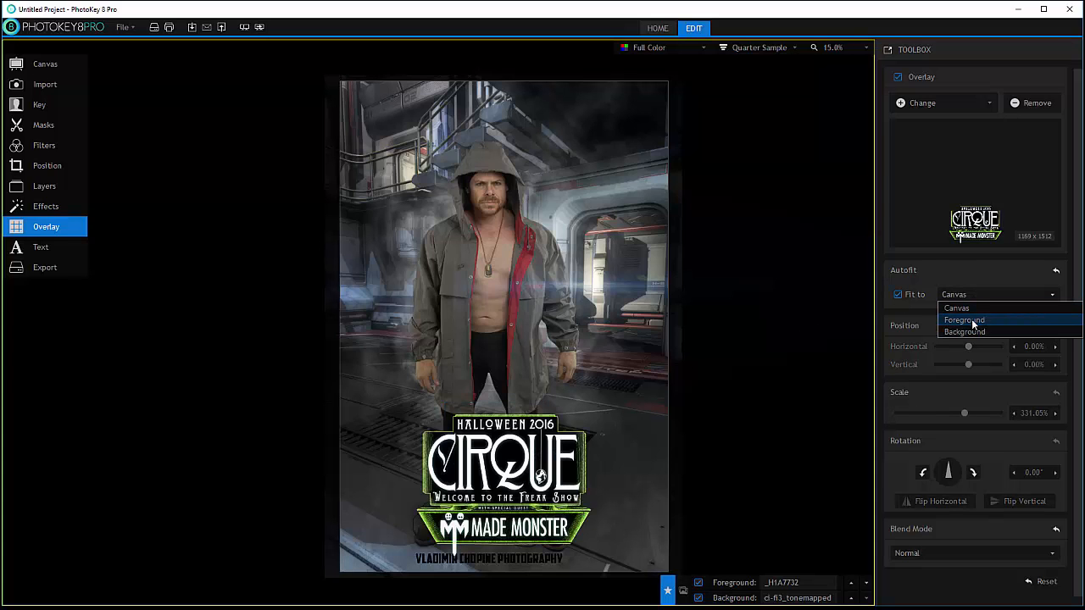
{"action": "left_click", "coordinate": [801, 244]}
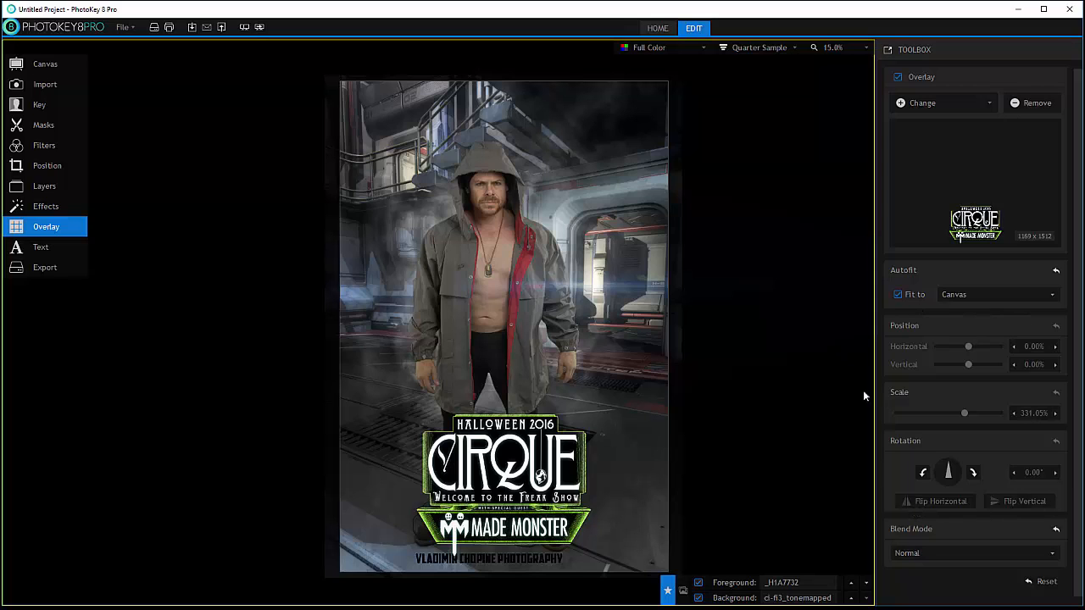
- Try the Overlay and Softlight blend modes on the overlay image, then restore Normal
{"action": "left_click", "coordinate": [1031, 555]}
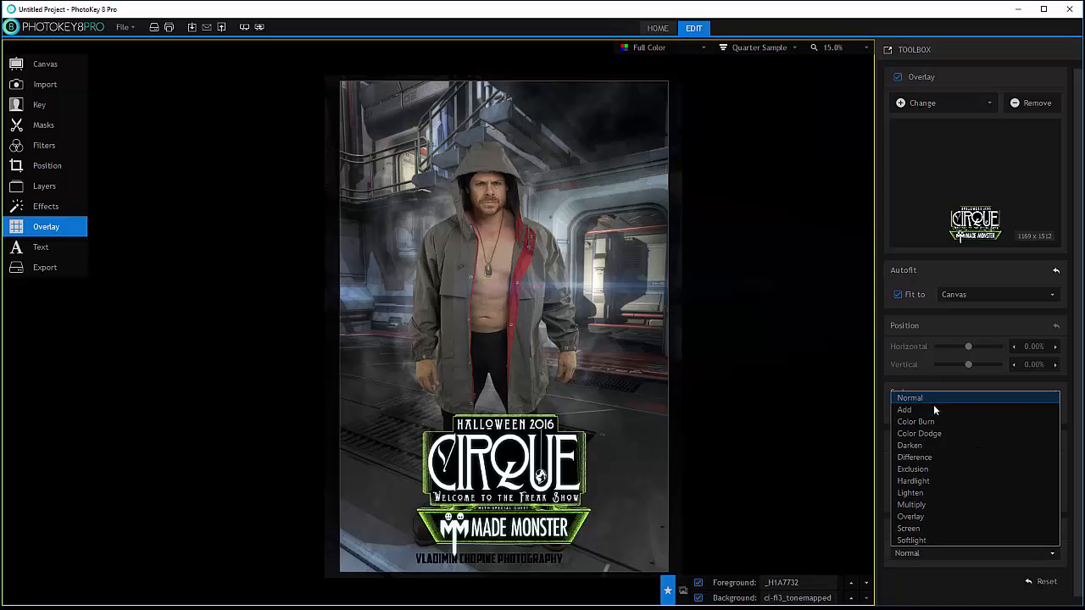
{"action": "left_click", "coordinate": [930, 516]}
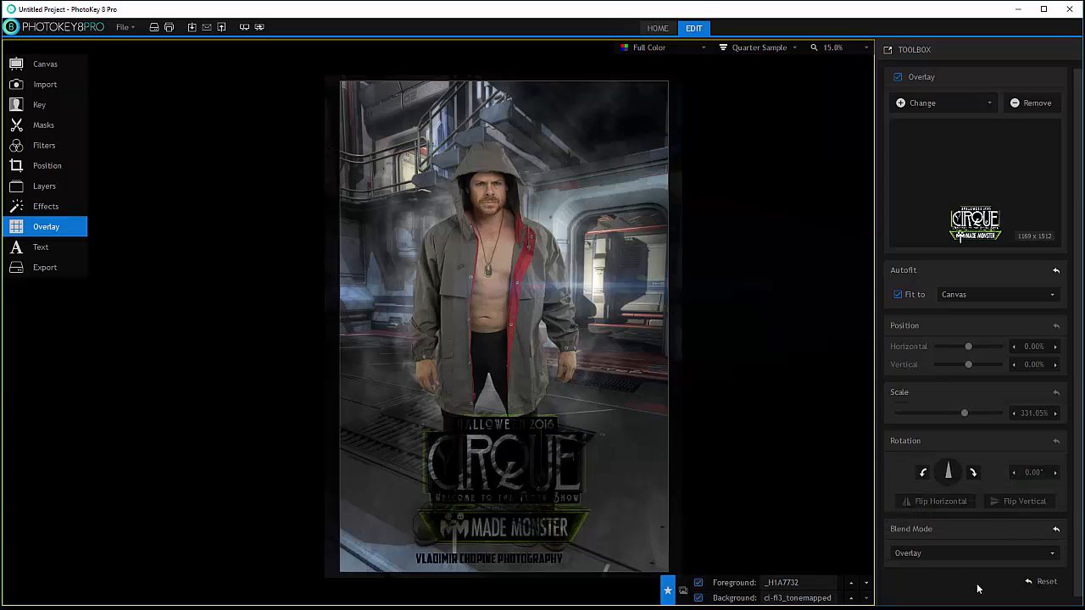
{"action": "left_click", "coordinate": [965, 556]}
{"action": "left_click", "coordinate": [949, 530]}
{"action": "left_click", "coordinate": [959, 554]}
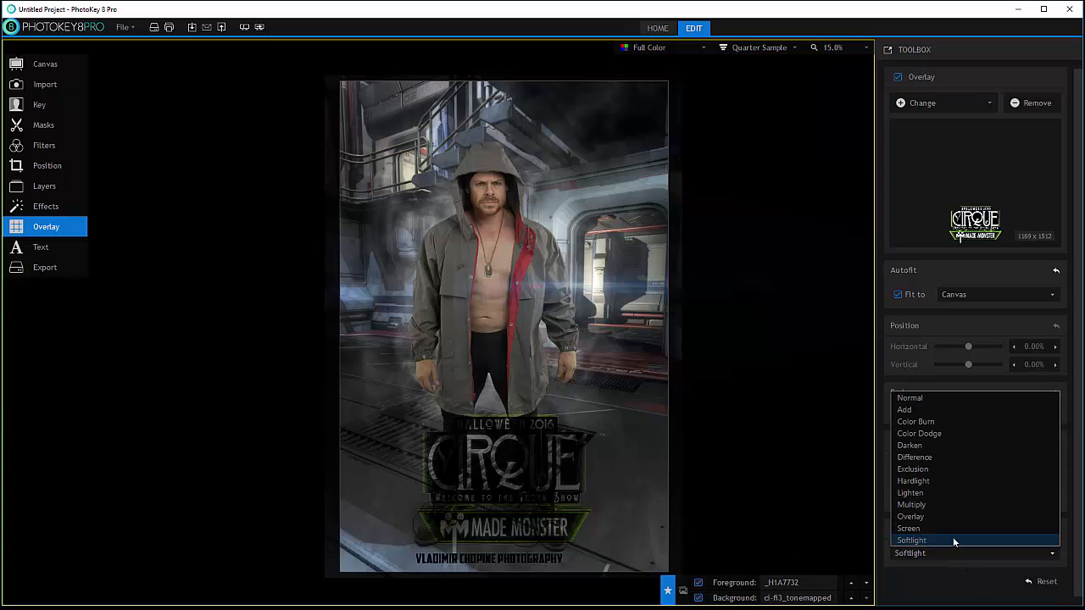
{"action": "left_click", "coordinate": [900, 399]}
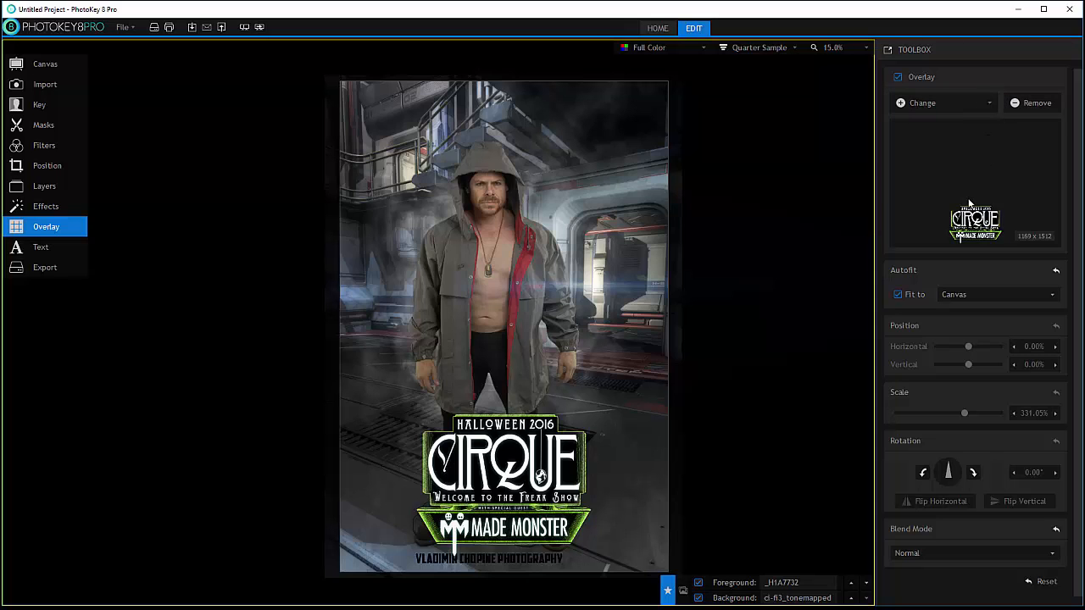
- Remove the overlay image from the composite
{"action": "left_click", "coordinate": [1031, 103]}
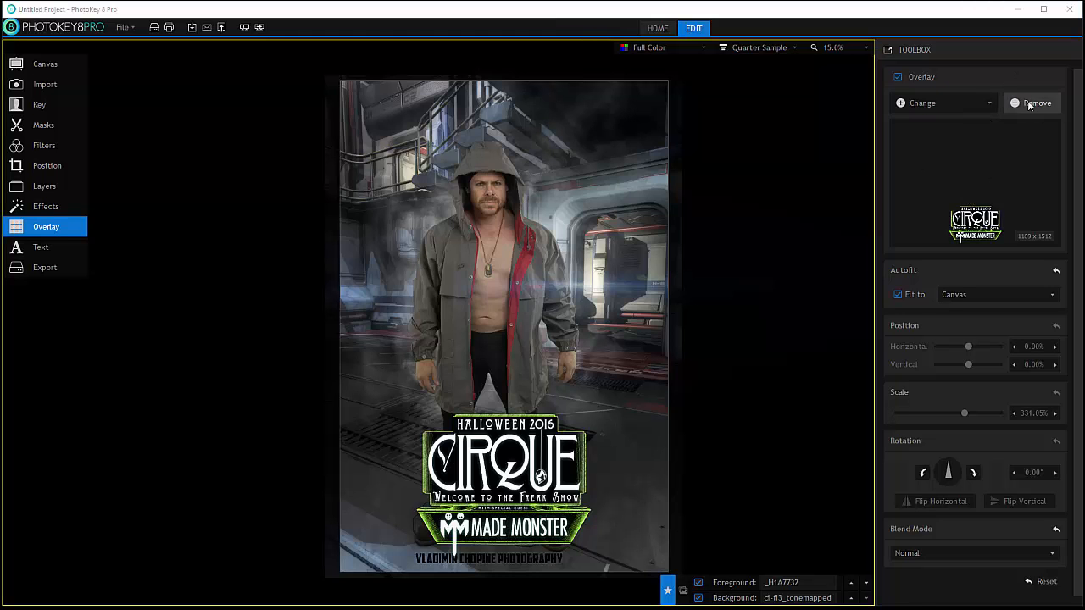
{"action": "left_click", "coordinate": [568, 325]}
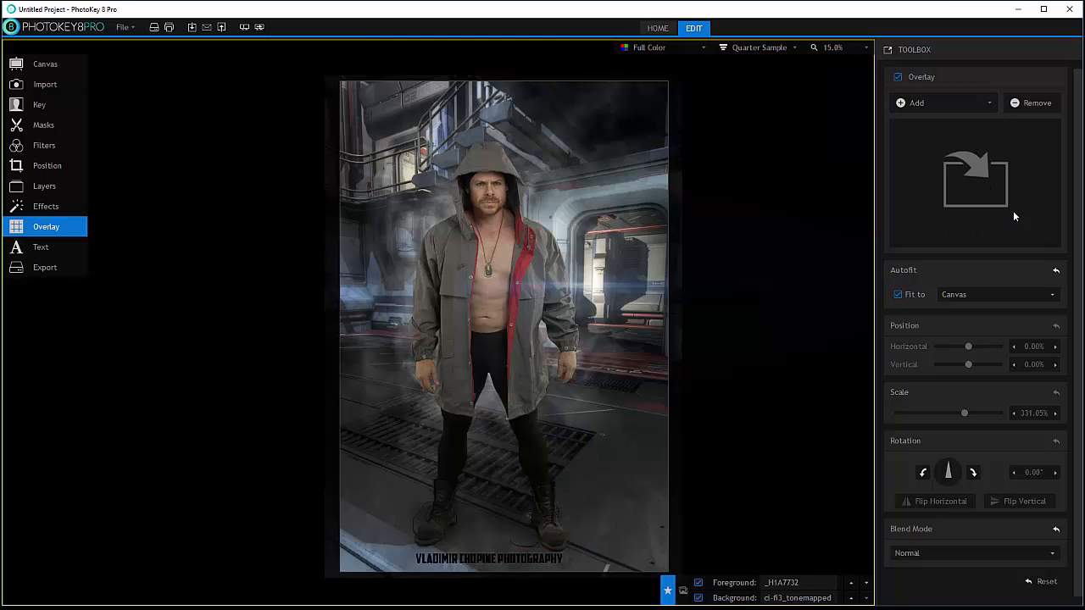
- Add a custom text with the photographer's name followed by PHOTOGRAPHY, and place it across the boots at about size 101
{"action": "left_click", "coordinate": [47, 245]}
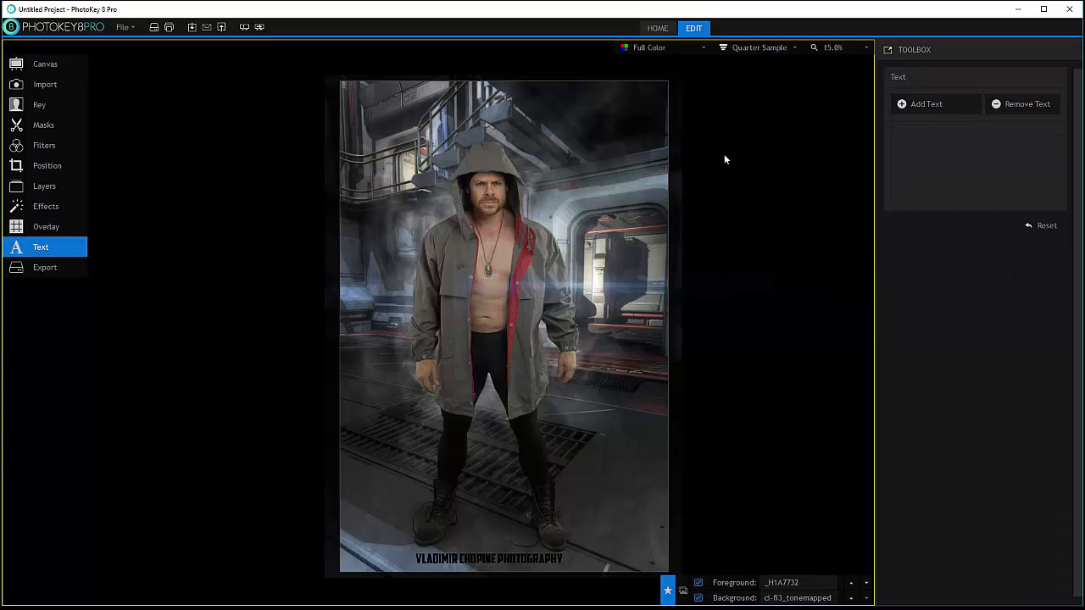
{"action": "left_click", "coordinate": [906, 104]}
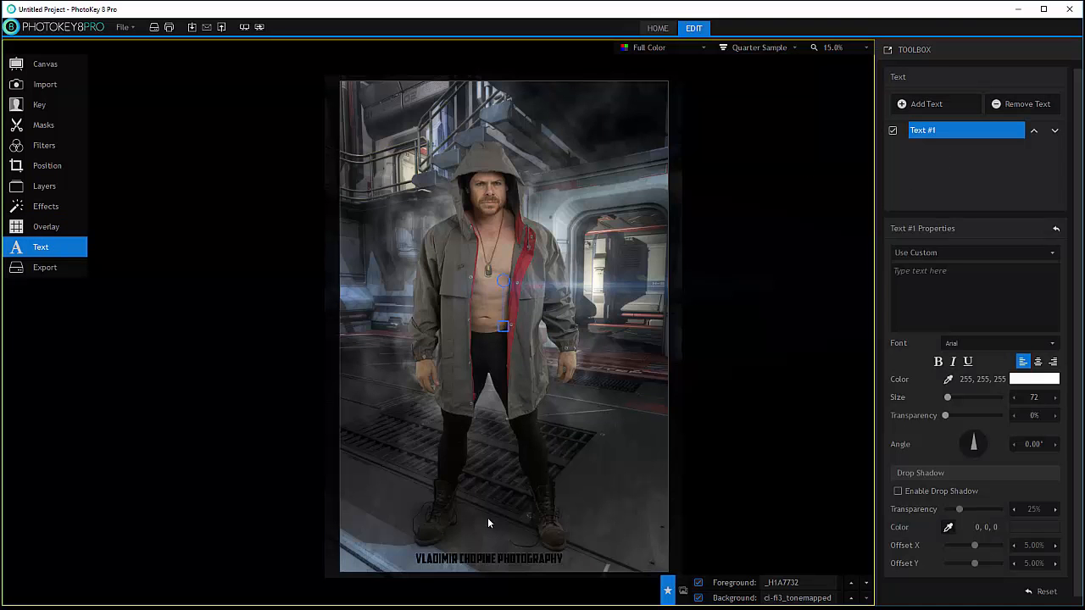
{"action": "left_click", "coordinate": [964, 279]}
{"action": "type", "text": "Vladimir Chopine PHOTOGRAPHY"}
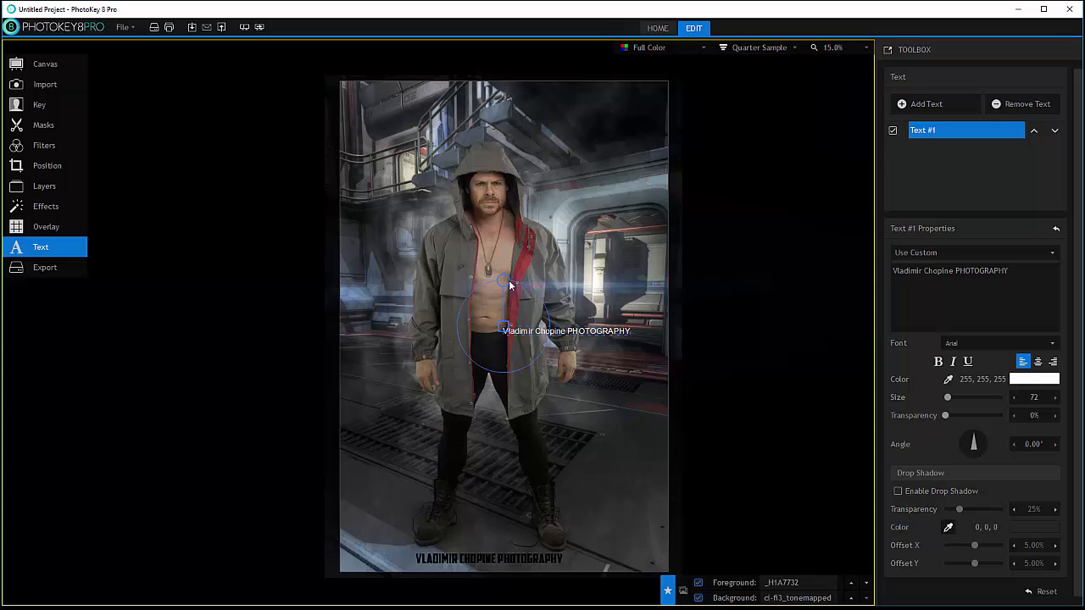
{"action": "mouse_move", "coordinate": [506, 328]}
{"action": "left_click_drag", "start_coordinate": [514, 337], "coordinate": [456, 525]}
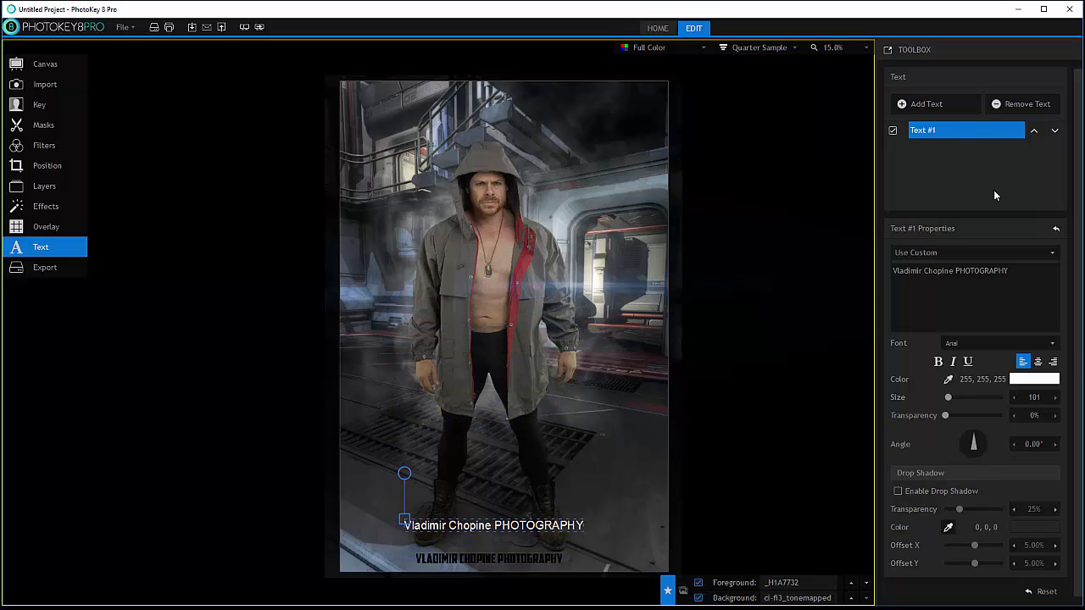
- Keep the custom text source and set the text's font to American Captain
{"action": "left_click", "coordinate": [970, 253]}
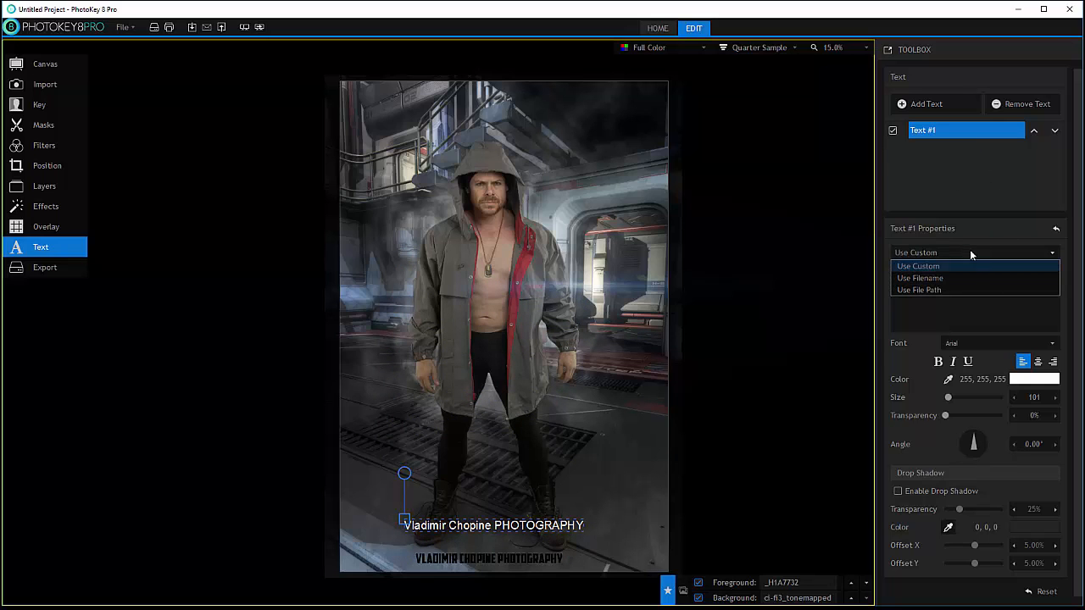
{"action": "left_click", "coordinate": [969, 218]}
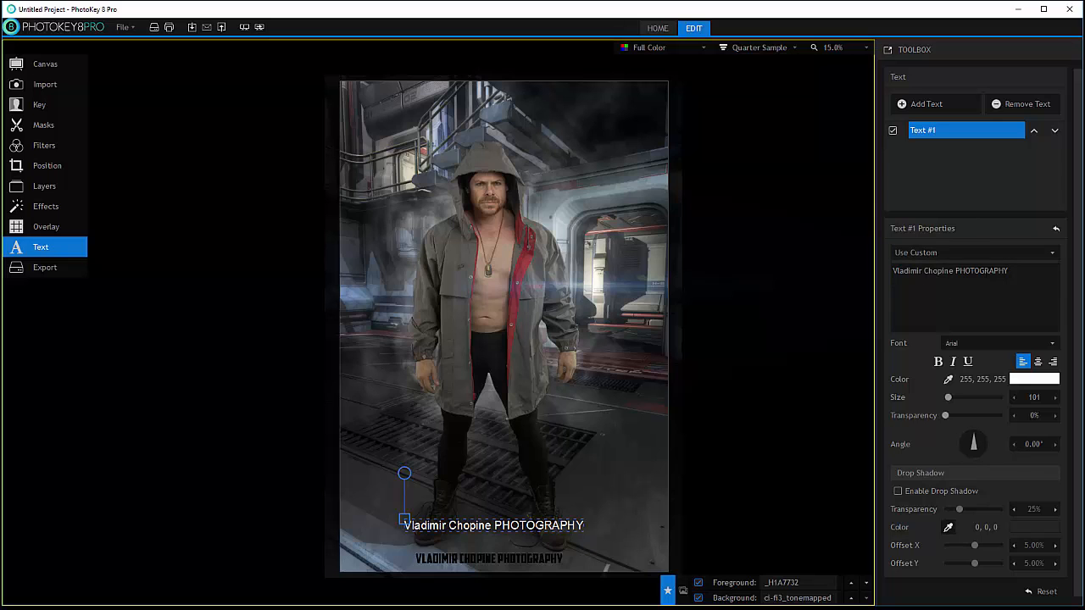
{"action": "left_click", "coordinate": [1017, 343]}
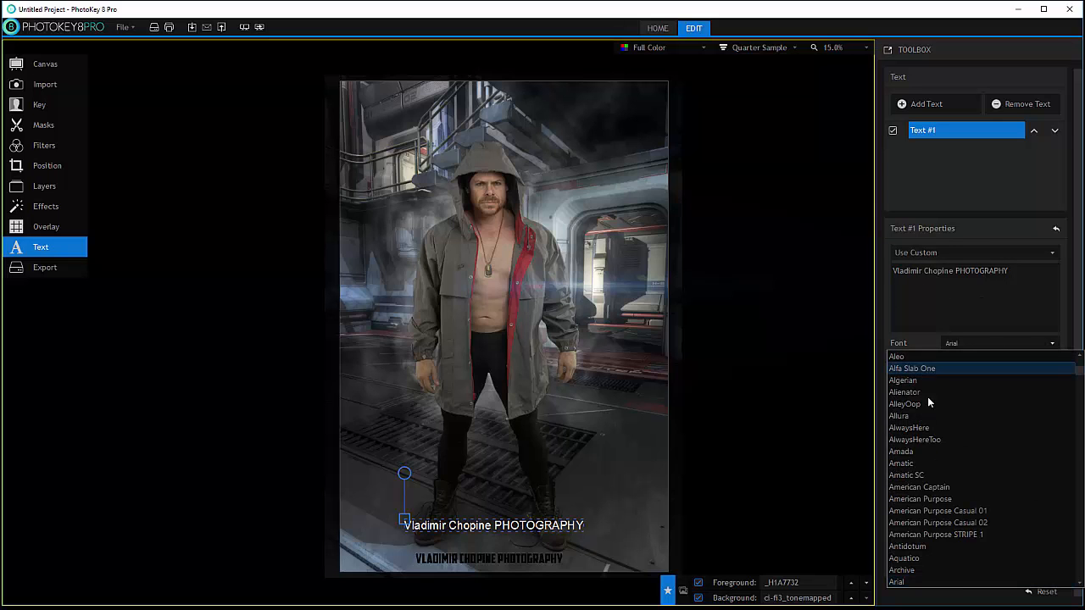
{"action": "scroll", "coordinate": [933, 452], "scroll_direction": "down", "scroll_amount": 8}
{"action": "scroll", "coordinate": [934, 453], "scroll_direction": "up", "scroll_amount": 5}
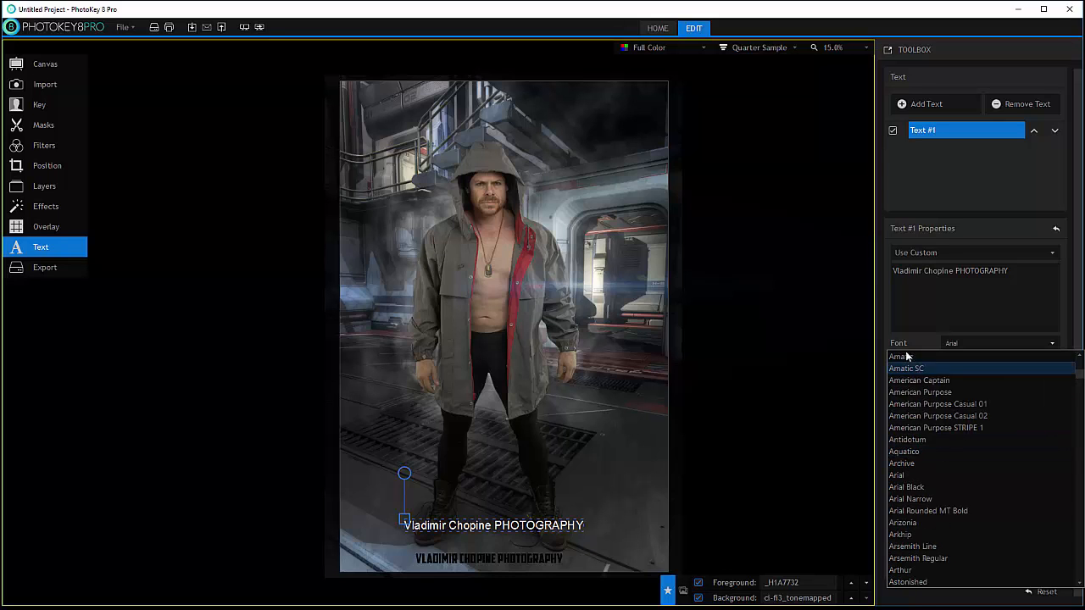
{"action": "left_click", "coordinate": [931, 376]}
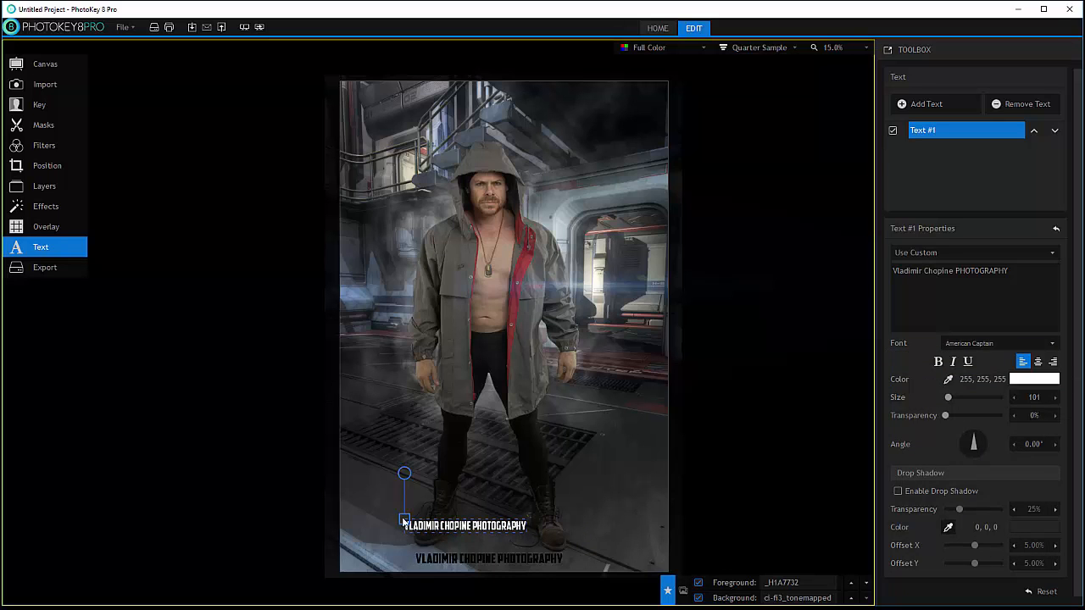
- Enlarge the text to about size 141 and position it, centre-aligned, just above the man's hood
{"action": "left_click_drag", "start_coordinate": [405, 519], "coordinate": [505, 122]}
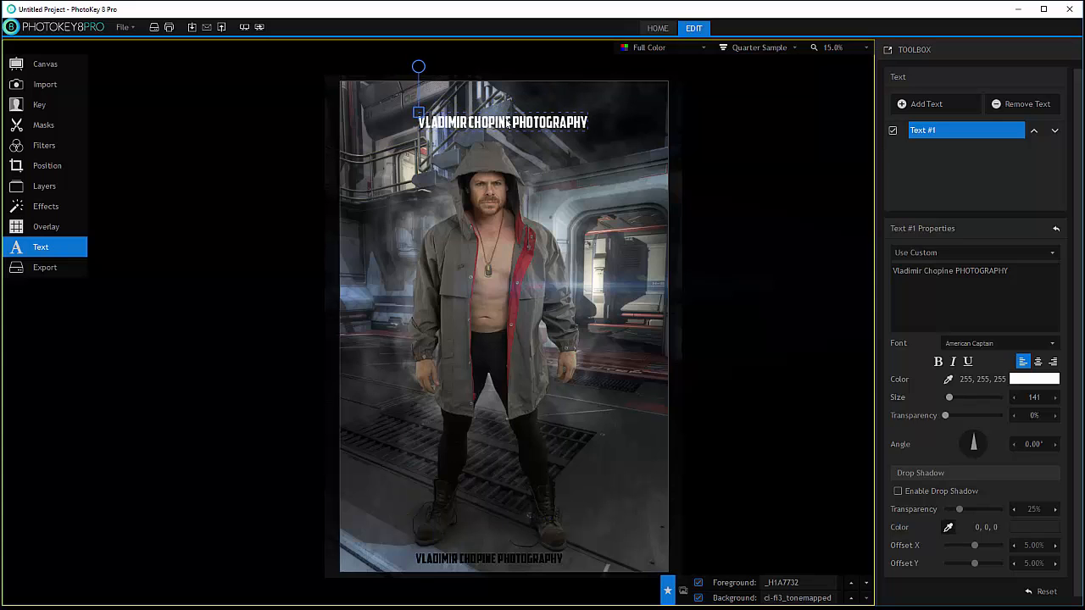
{"action": "left_click", "coordinate": [1035, 362]}
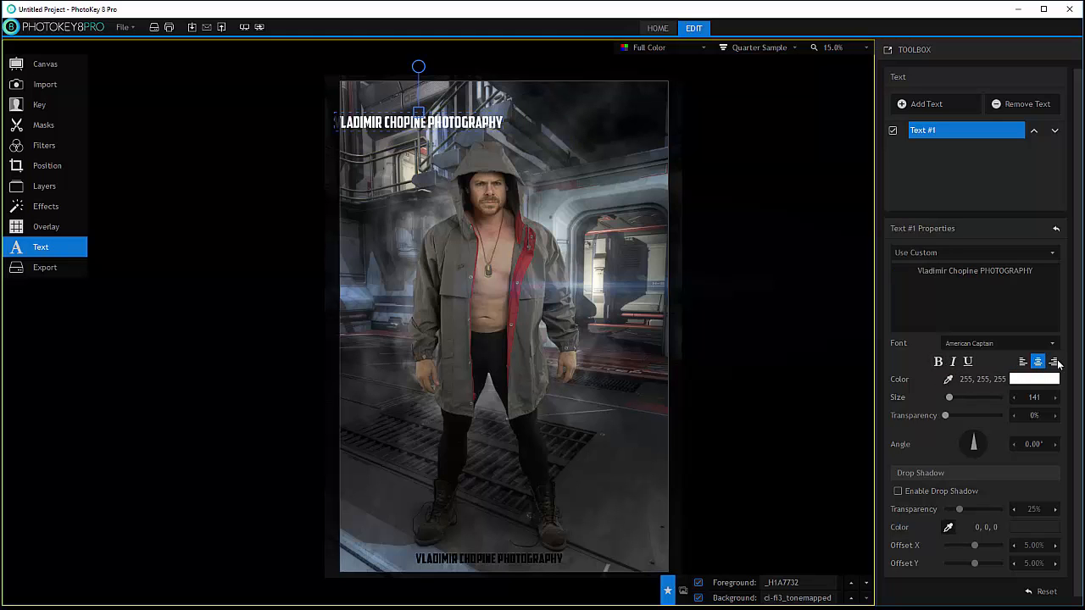
{"action": "left_click_drag", "start_coordinate": [472, 129], "coordinate": [532, 145]}
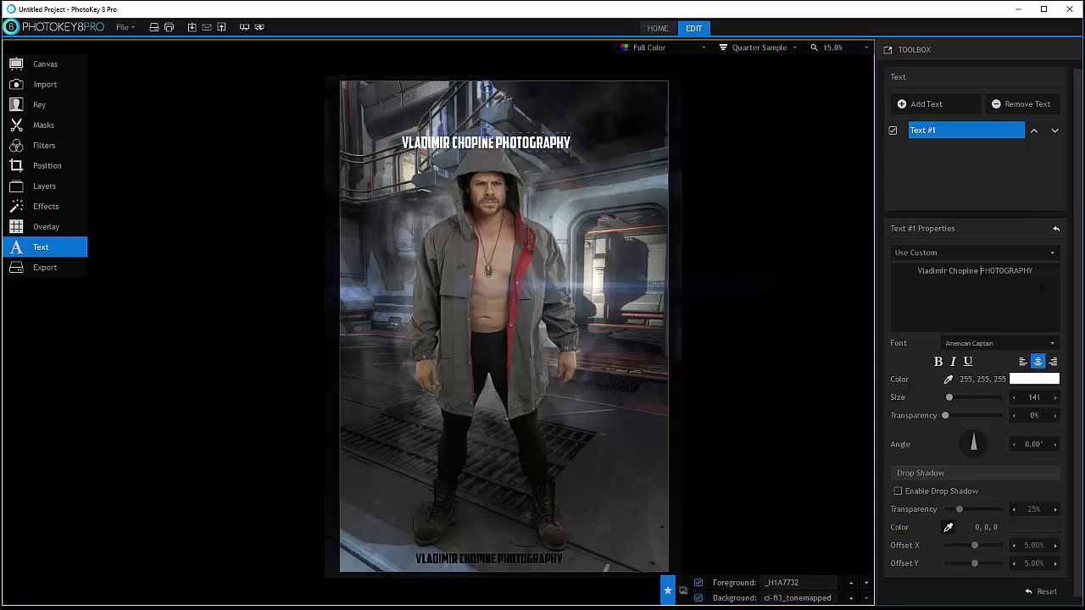
- Break the text into two lines before PHOTOGRAPHY, and try left alignment before returning to centre alignment
{"action": "key", "text": "Return"}
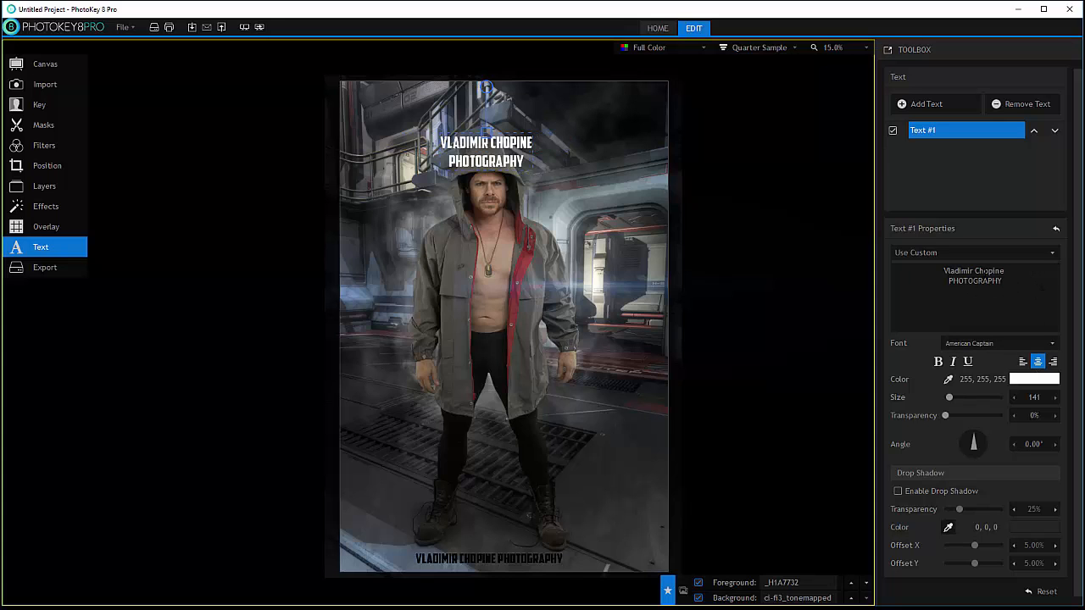
{"action": "left_click", "coordinate": [1023, 362]}
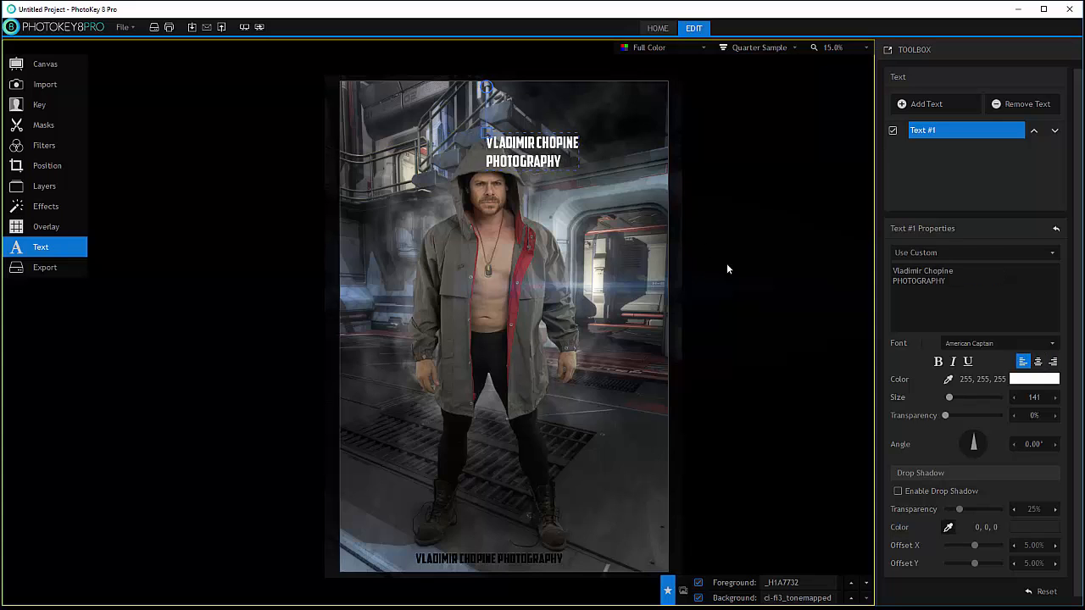
{"action": "left_click", "coordinate": [1038, 363]}
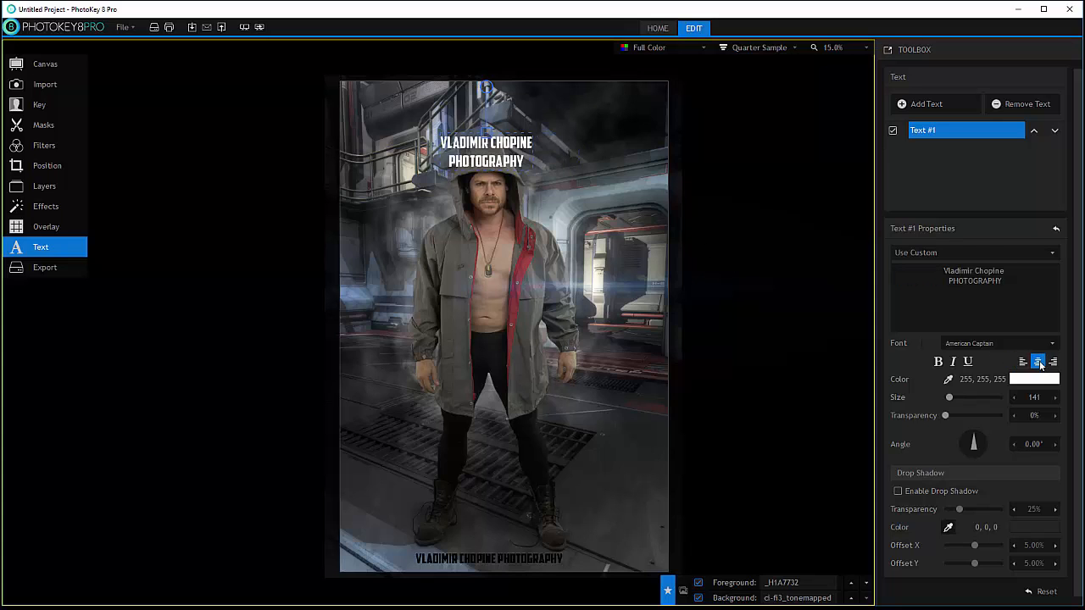
- Set the text colour to the red (156, 37, 50) sampled from the jacket's lining
{"action": "left_click", "coordinate": [947, 380]}
{"action": "left_click", "coordinate": [526, 255]}
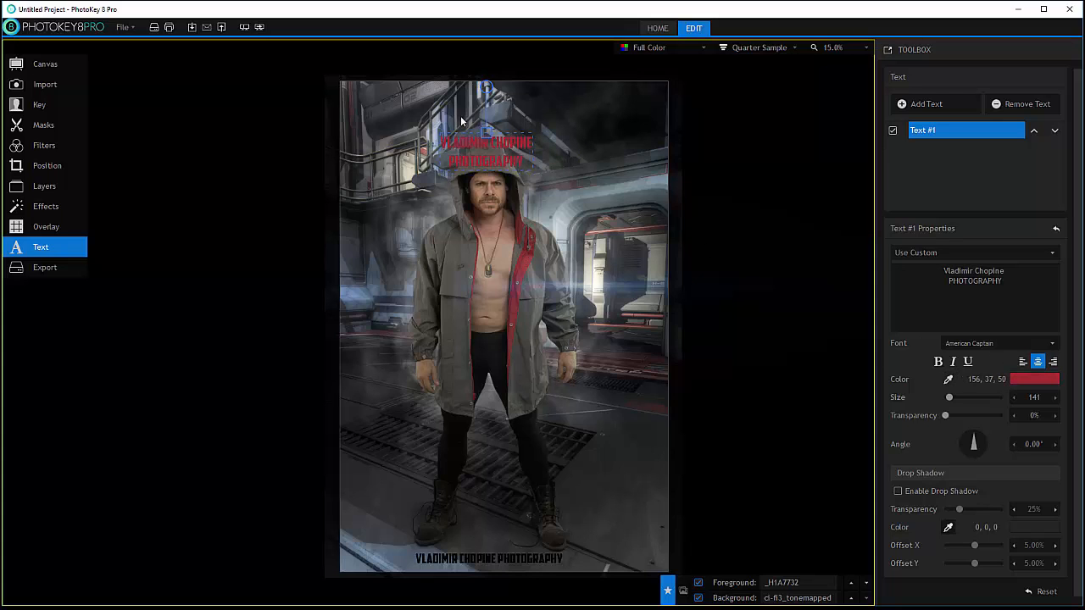
- Enlarge the credit text to size 212 and set its transparency to 7%, keeping the red colour
{"action": "left_click", "coordinate": [1020, 382]}
{"action": "left_click", "coordinate": [675, 413]}
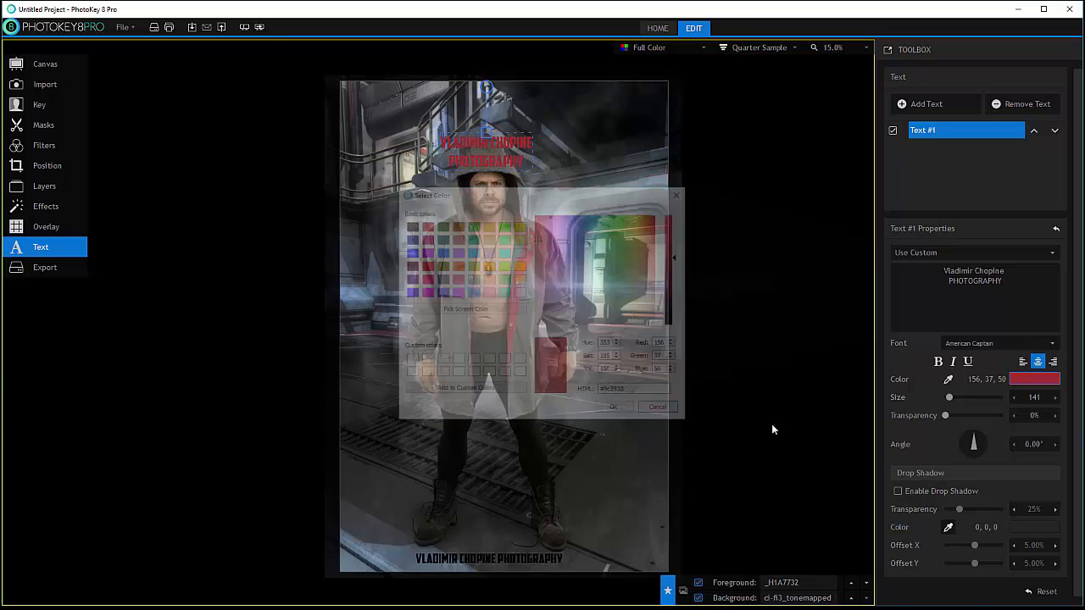
{"action": "left_click_drag", "start_coordinate": [949, 398], "coordinate": [951, 399]}
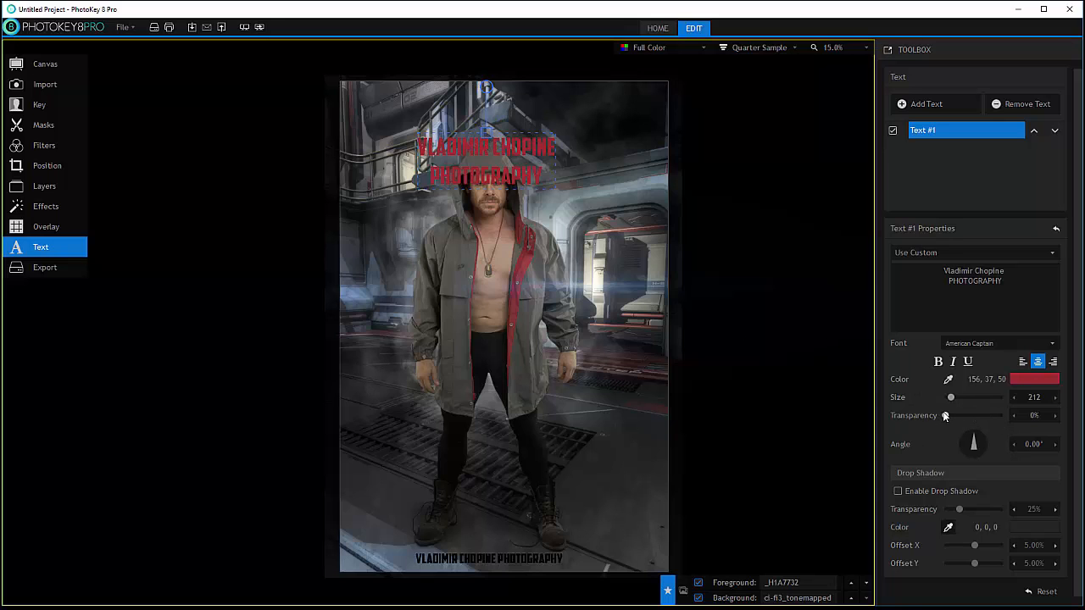
{"action": "left_click_drag", "start_coordinate": [946, 416], "coordinate": [971, 421]}
{"action": "left_click_drag", "start_coordinate": [943, 415], "coordinate": [947, 418]}
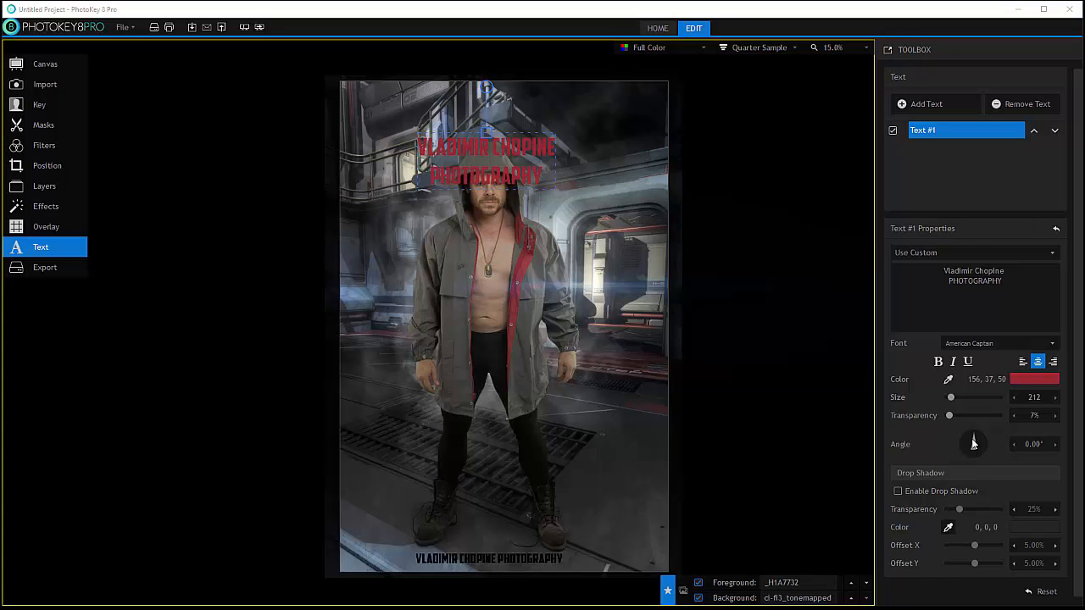
- Try rotating the credit text to about 63.63°, and return its angle to 0°
{"action": "mouse_move", "coordinate": [979, 433]}
{"action": "left_mouse_down"}
{"action": "mouse_move", "coordinate": [968, 459]}
{"action": "mouse_move", "coordinate": [923, 431]}
{"action": "mouse_move", "coordinate": [993, 440]}
{"action": "left_mouse_up"}
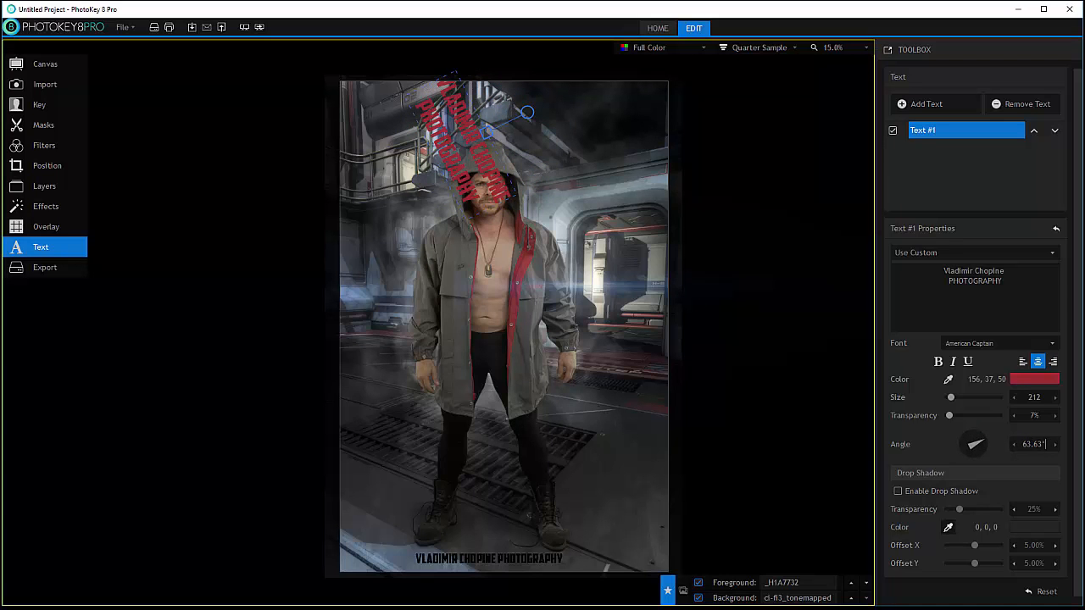
{"action": "double_click", "coordinate": [1034, 444]}
{"action": "type", "text": "0"}
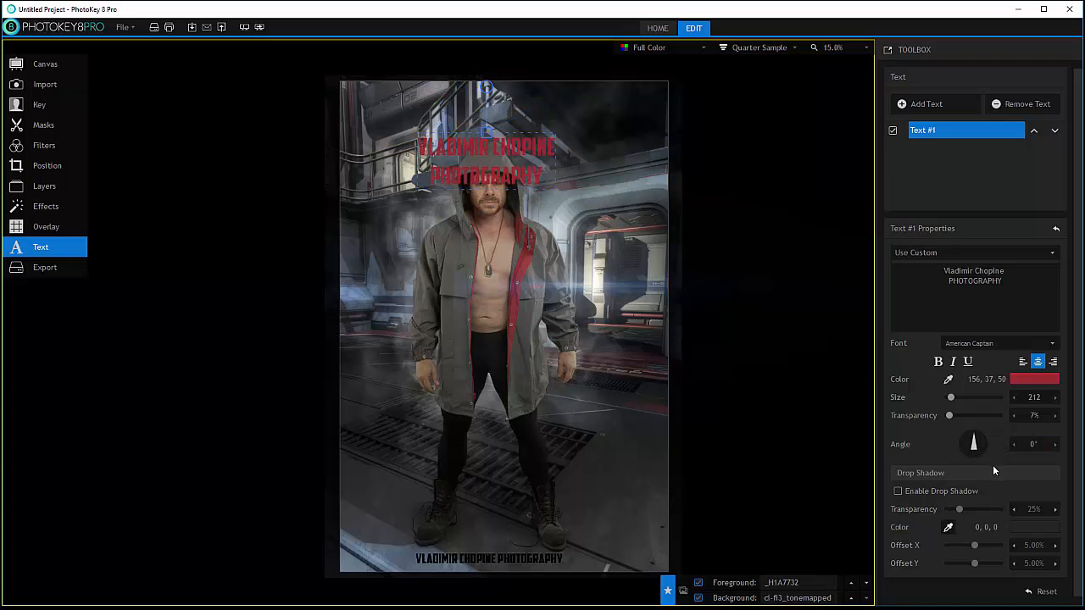
{"action": "left_click", "coordinate": [957, 454]}
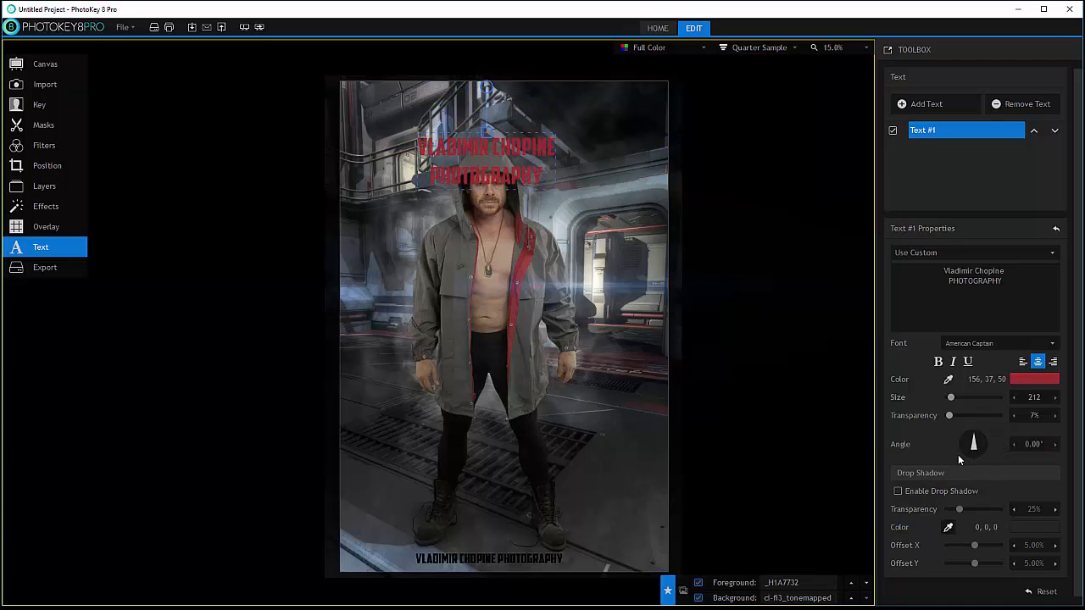
- Enable a drop shadow at 35% transparency on the credit text and move the text over the man's waist
{"action": "left_click", "coordinate": [899, 490]}
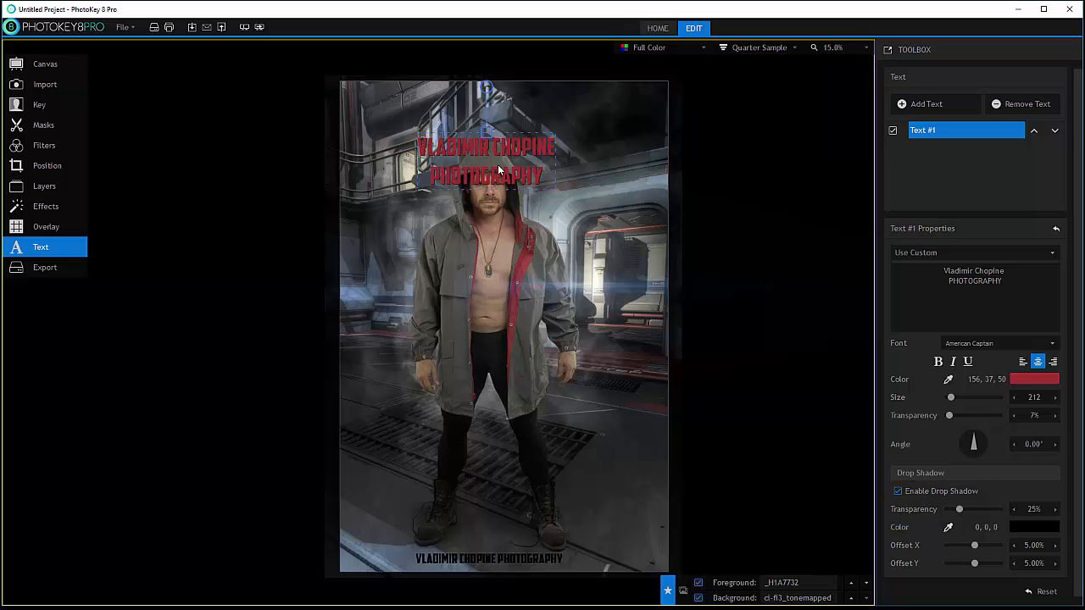
{"action": "left_click_drag", "start_coordinate": [499, 163], "coordinate": [504, 361]}
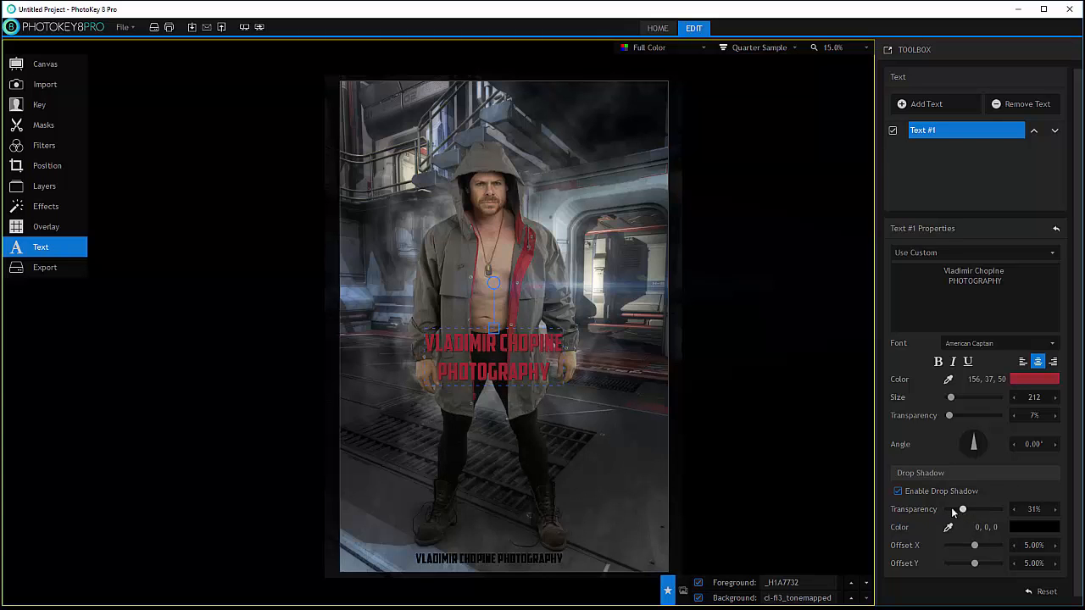
{"action": "left_click_drag", "start_coordinate": [982, 511], "coordinate": [961, 515]}
- Try a sampled background grey (53, 62, 68) for the drop shadow, with offsets of X -84.61% and Y 23.08%
{"action": "left_click", "coordinate": [948, 527]}
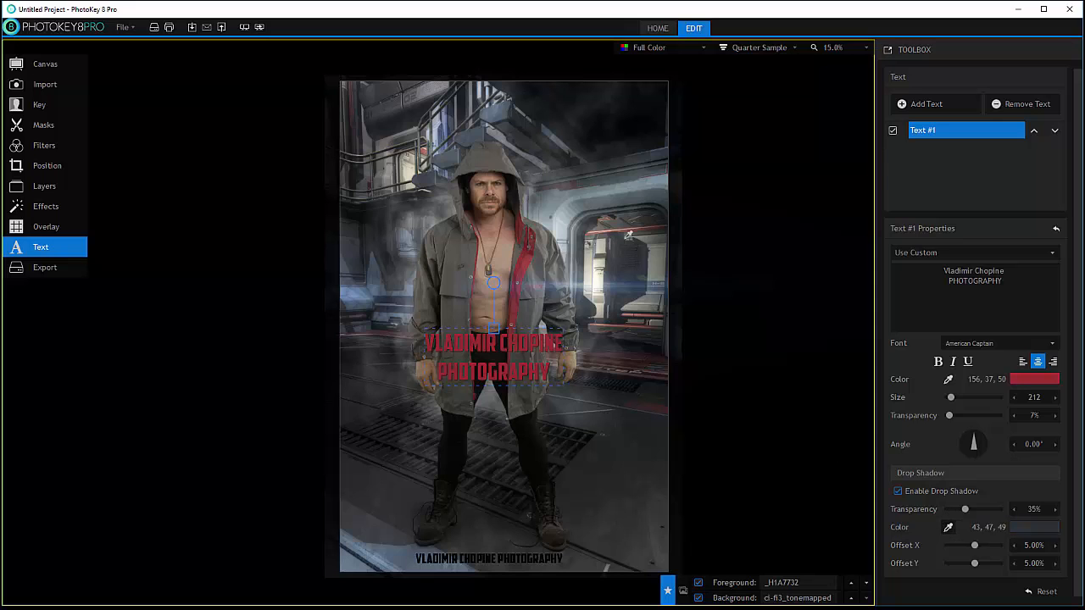
{"action": "left_click", "coordinate": [591, 308]}
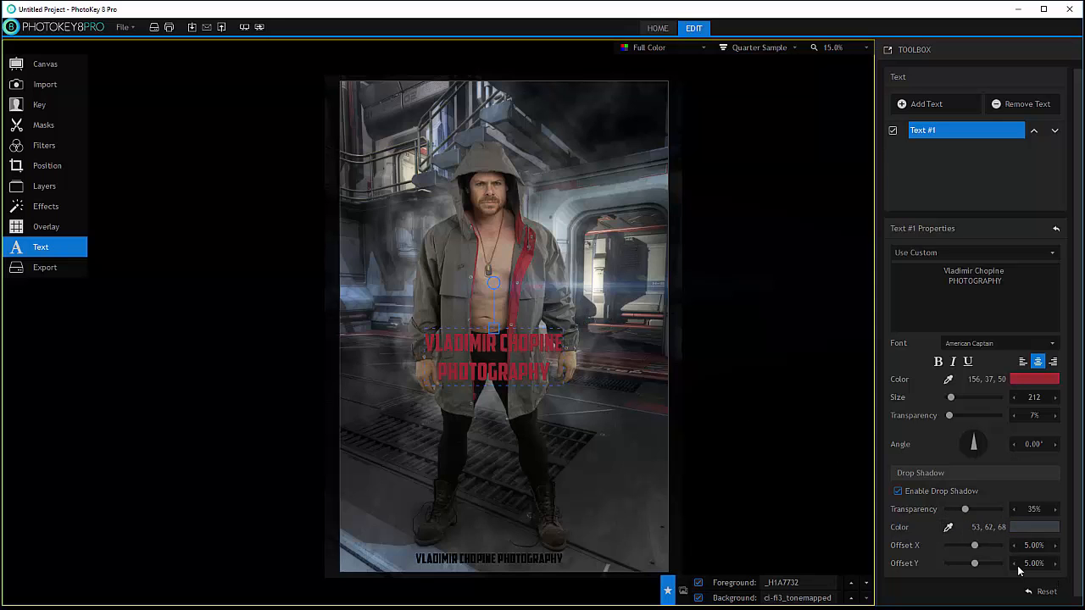
{"action": "left_click_drag", "start_coordinate": [975, 545], "coordinate": [952, 540]}
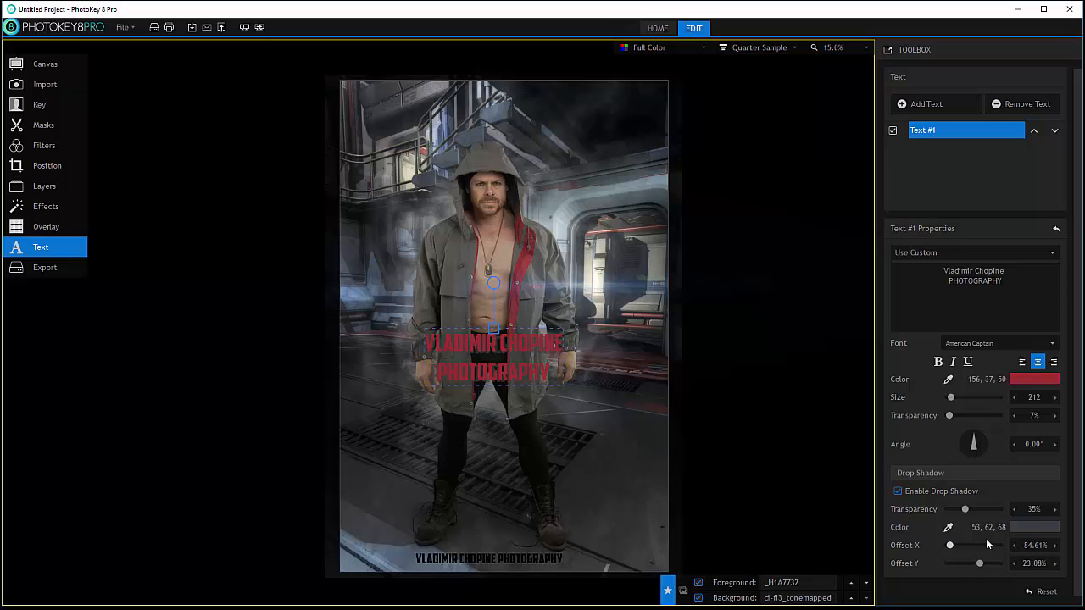
- Try pure black (#000000) as the drop shadow colour
{"action": "left_click", "coordinate": [1036, 527]}
{"action": "left_click_drag", "start_coordinate": [674, 318], "coordinate": [674, 332]}
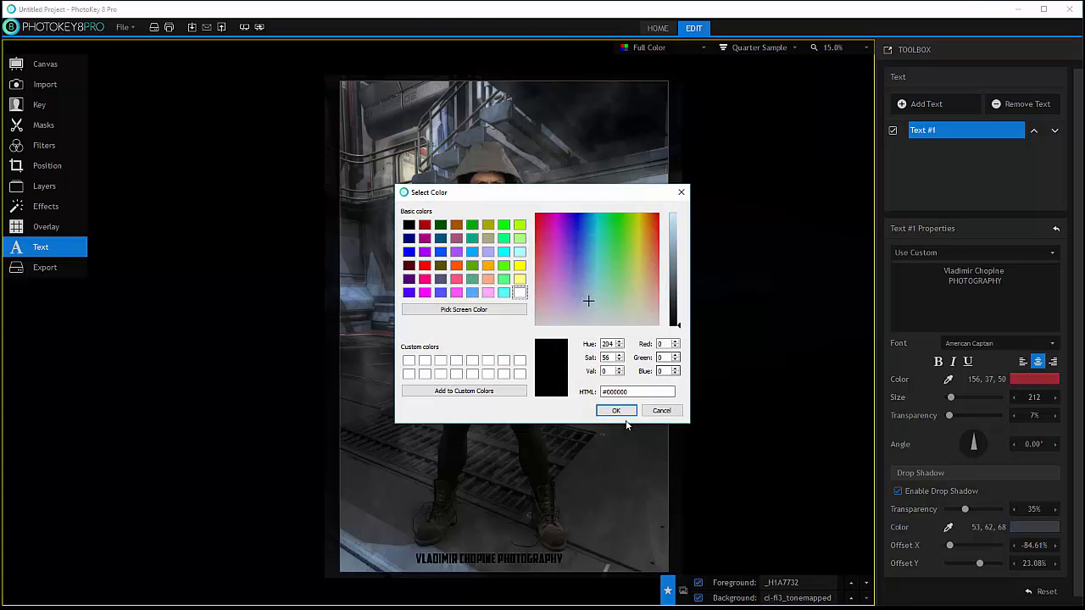
{"action": "left_click", "coordinate": [616, 410]}
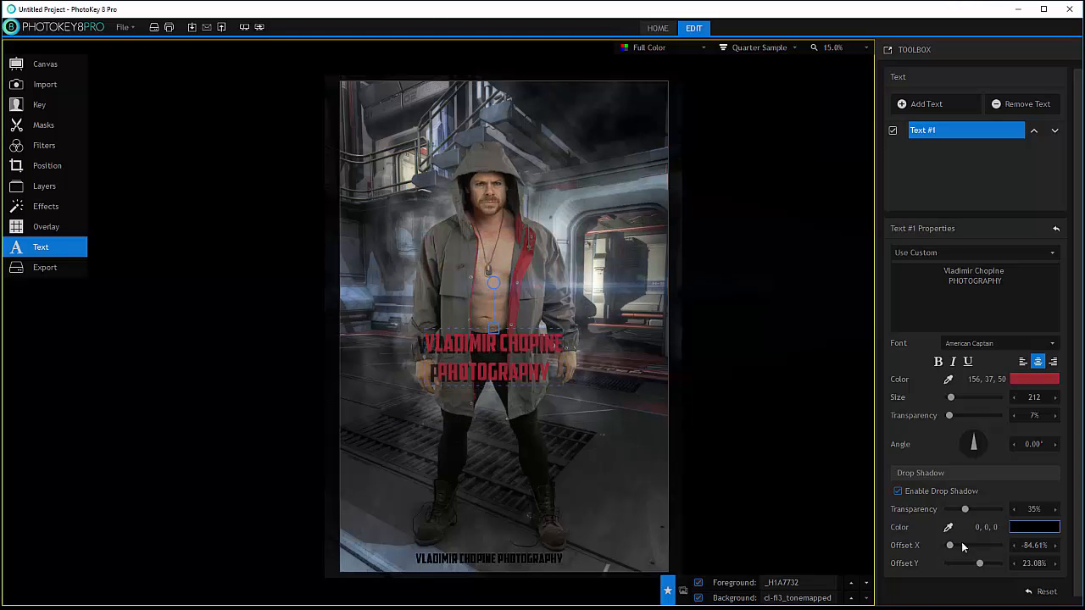
- Set the drop shadow colour to white (255, 255, 255) and its offsets to X -3.85% and Y -15.38%
{"action": "left_click", "coordinate": [1049, 531]}
{"action": "left_click_drag", "start_coordinate": [675, 259], "coordinate": [666, 163]}
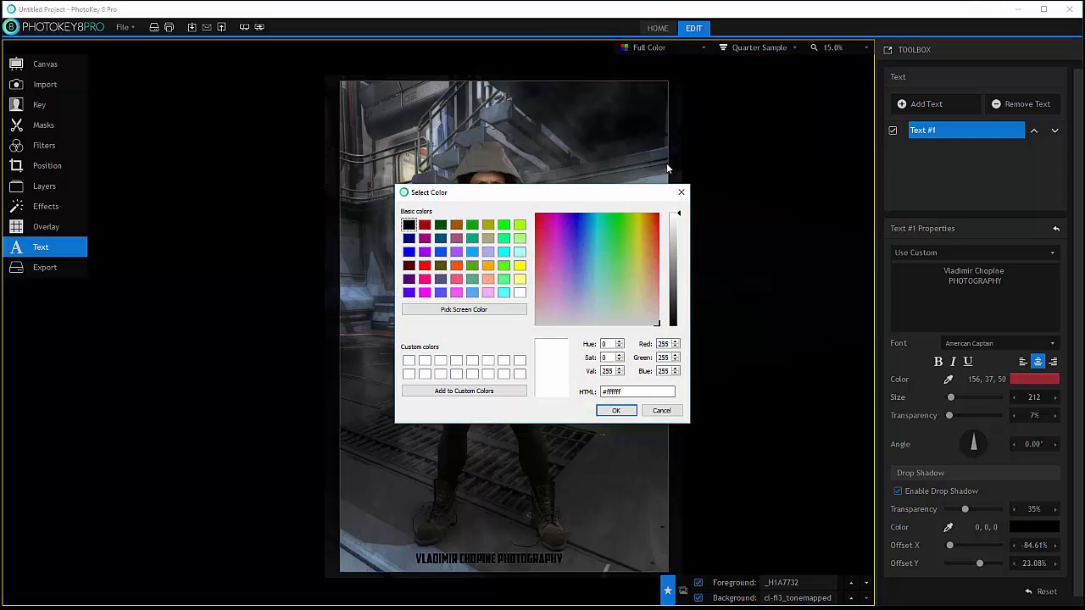
{"action": "left_click", "coordinate": [616, 410]}
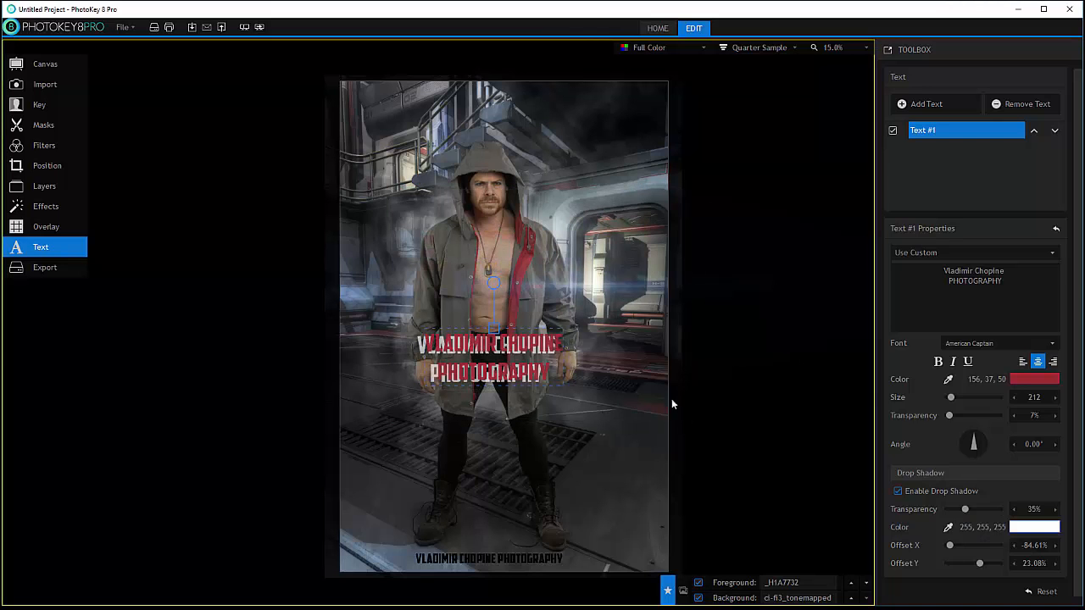
{"action": "mouse_move", "coordinate": [979, 562]}
{"action": "left_mouse_down"}
{"action": "mouse_move", "coordinate": [956, 544]}
{"action": "mouse_move", "coordinate": [979, 545]}
{"action": "mouse_move", "coordinate": [970, 567]}
{"action": "mouse_move", "coordinate": [972, 545]}
{"action": "left_mouse_up"}
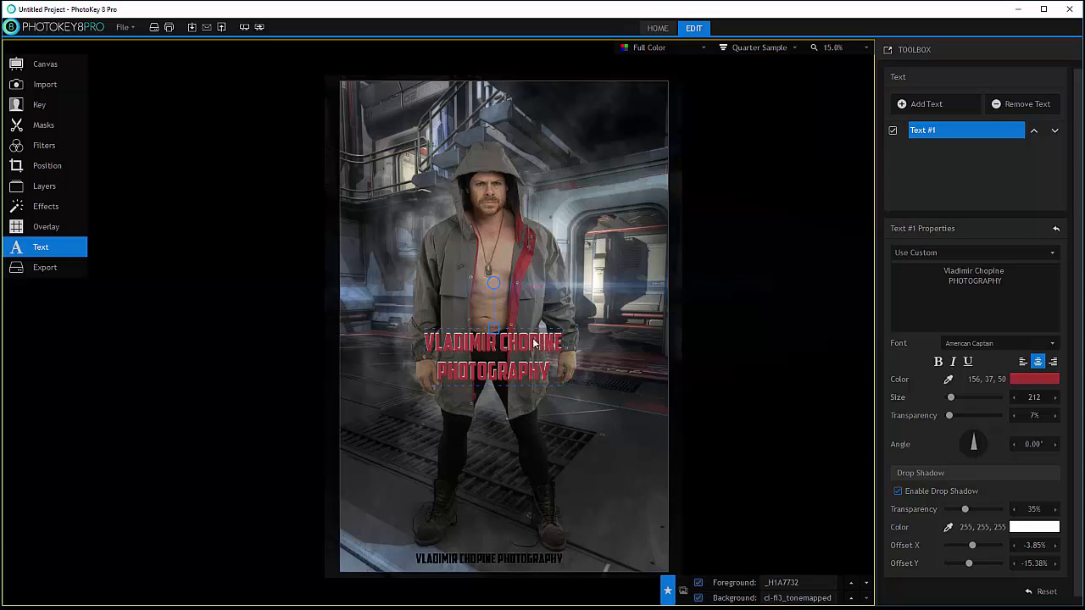
- Join the credit text into a single line and place it just above the black credit near the photo's lower edge
{"action": "left_click_drag", "start_coordinate": [538, 347], "coordinate": [515, 517]}
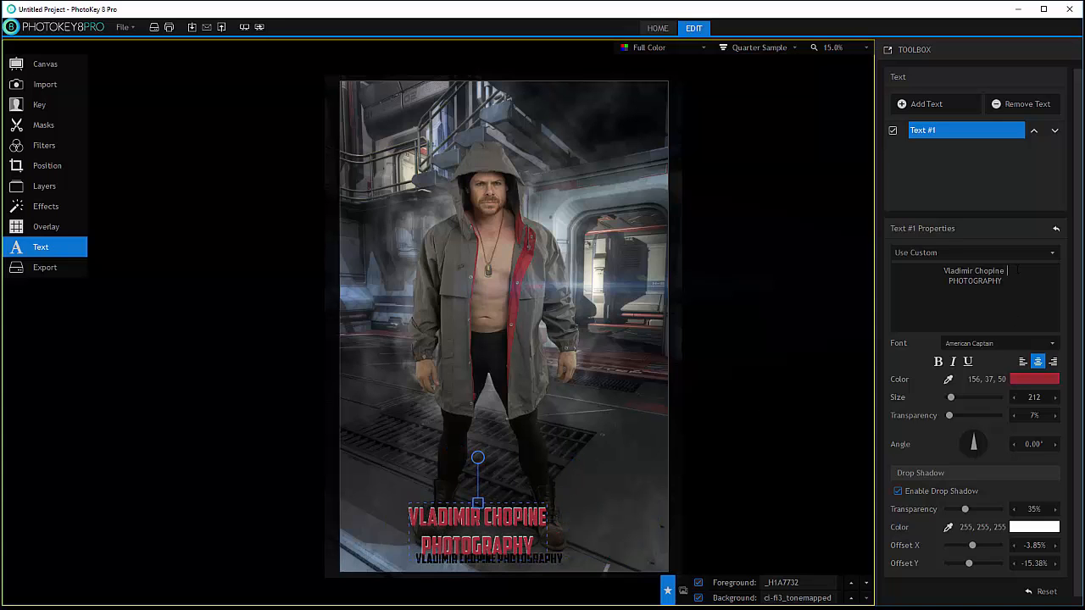
{"action": "key", "text": "Delete"}
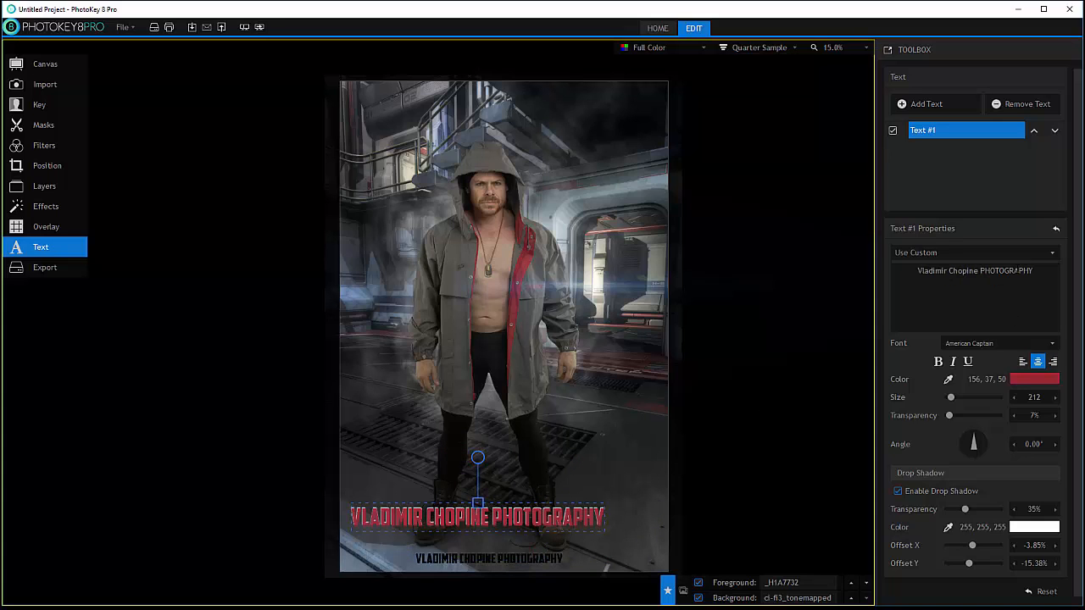
{"action": "mouse_move", "coordinate": [560, 522]}
{"action": "left_mouse_down"}
{"action": "mouse_move", "coordinate": [589, 494]}
{"action": "mouse_move", "coordinate": [555, 507]}
{"action": "mouse_move", "coordinate": [555, 105]}
{"action": "mouse_move", "coordinate": [544, 118]}
{"action": "mouse_move", "coordinate": [563, 538]}
{"action": "left_mouse_up"}
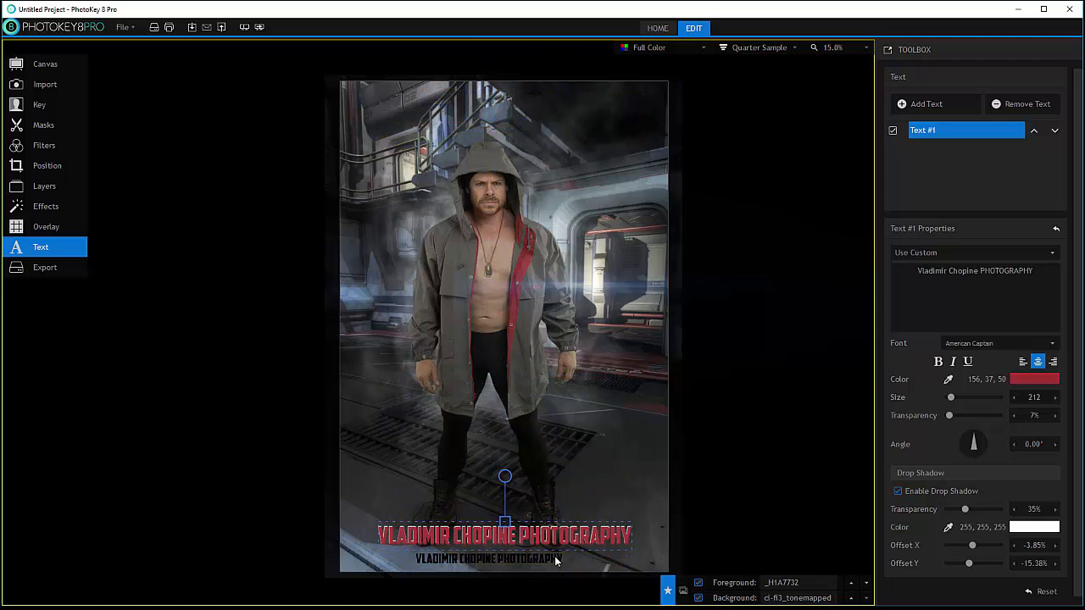
- Try the filename as the first text's source and move it toward the photo's lower-right corner
{"action": "left_click", "coordinate": [1029, 252]}
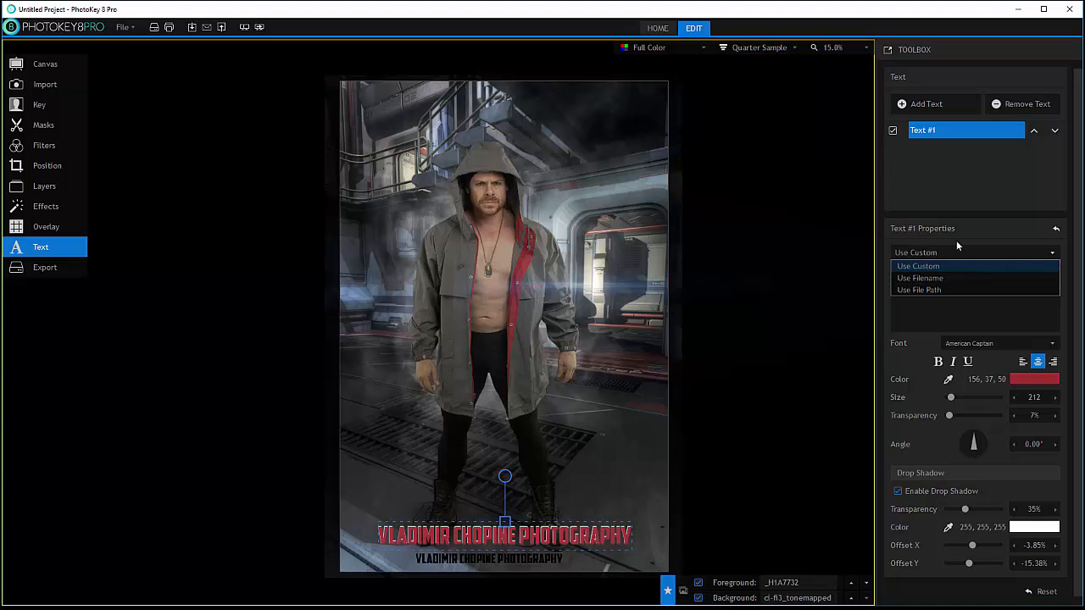
{"action": "left_click", "coordinate": [929, 278]}
{"action": "left_click_drag", "start_coordinate": [559, 535], "coordinate": [622, 530]}
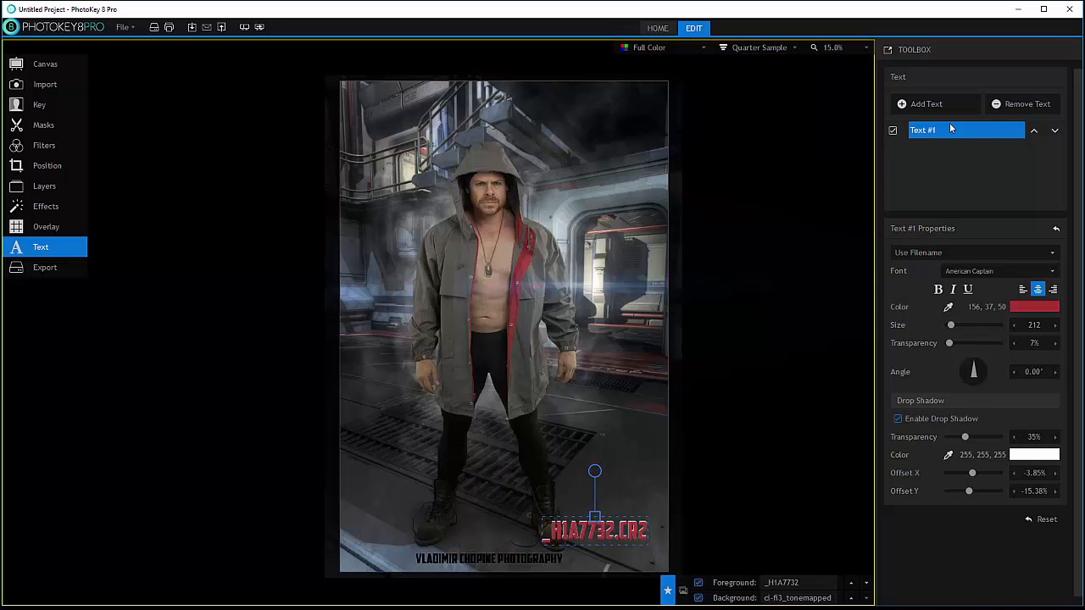
- Add a second text that uses the filename as its source
{"action": "left_click", "coordinate": [927, 102]}
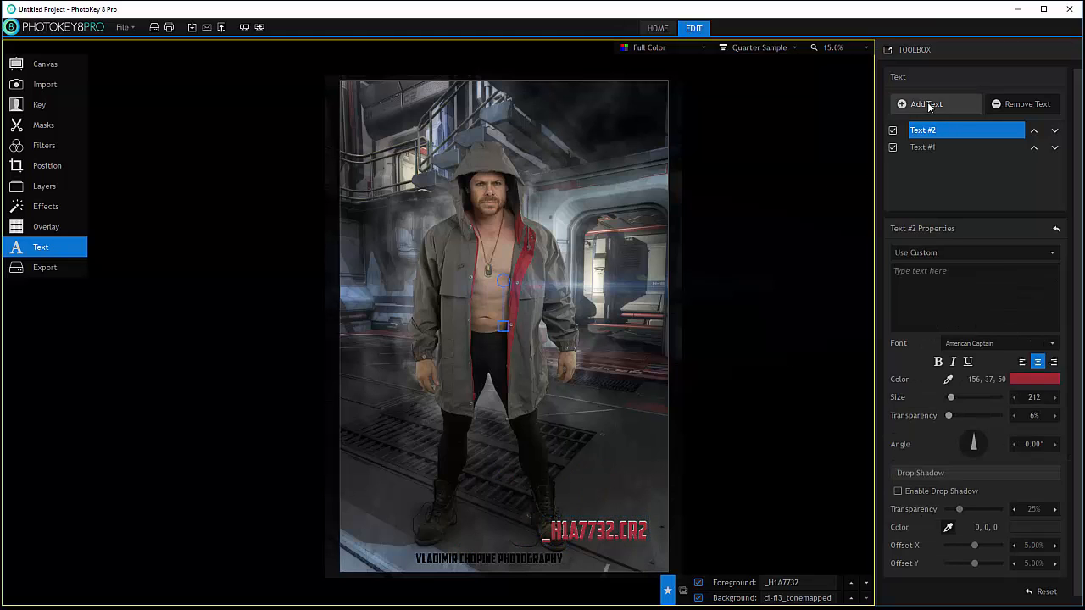
{"action": "left_click", "coordinate": [1034, 253]}
{"action": "left_click", "coordinate": [984, 278]}
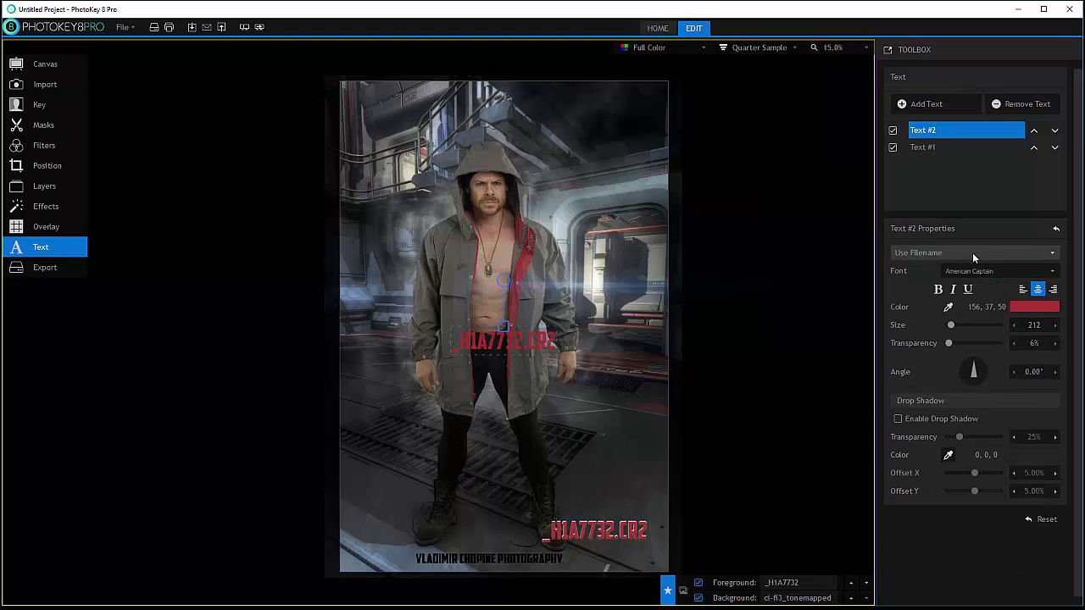
- Return the first text to its custom credit wording and place it across the man's legs, just below the coat
{"action": "left_click", "coordinate": [916, 148]}
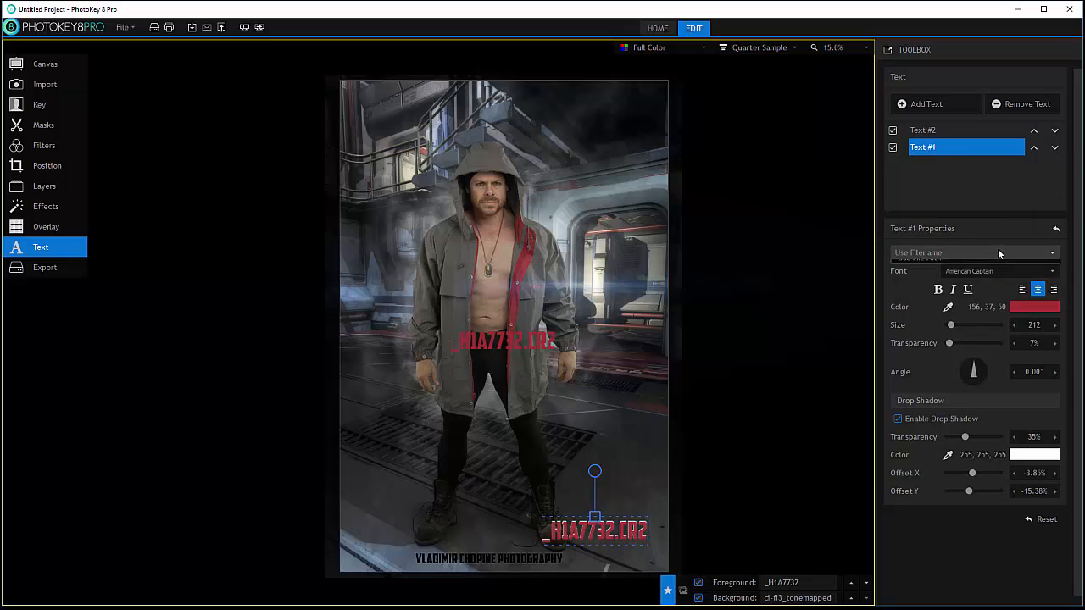
{"action": "left_click", "coordinate": [998, 252]}
{"action": "left_click", "coordinate": [923, 262]}
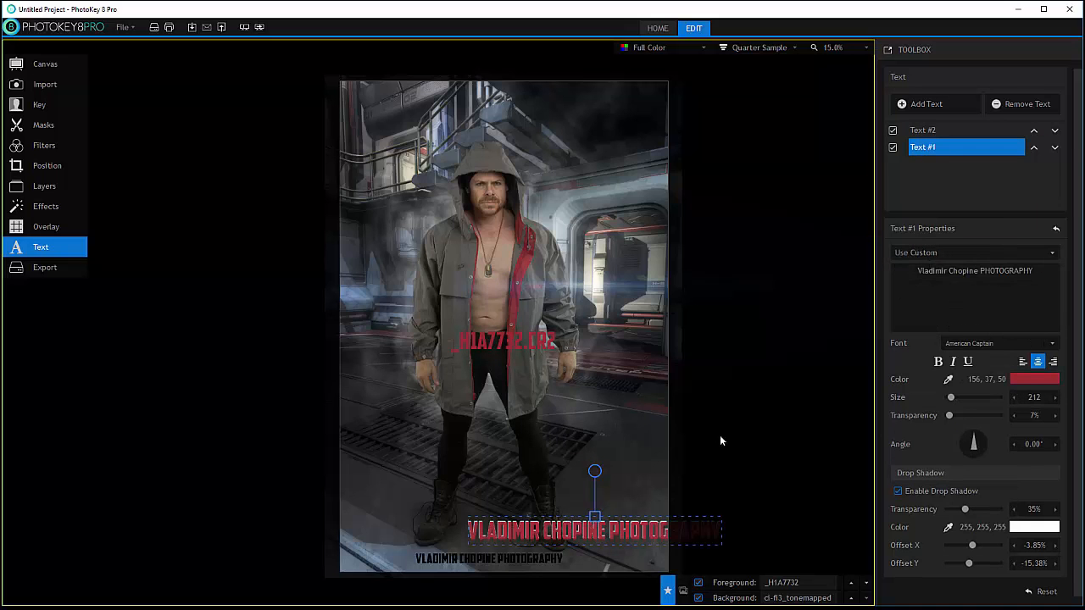
{"action": "left_click_drag", "start_coordinate": [638, 530], "coordinate": [545, 424]}
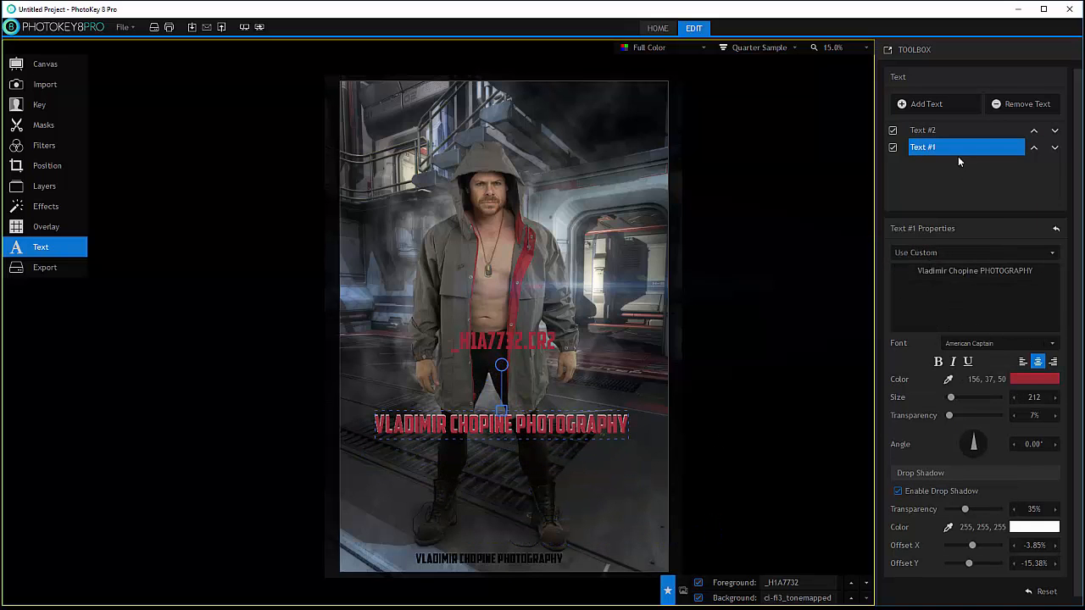
- Move the filename text beneath the right end of the red credit line
{"action": "left_click", "coordinate": [924, 130]}
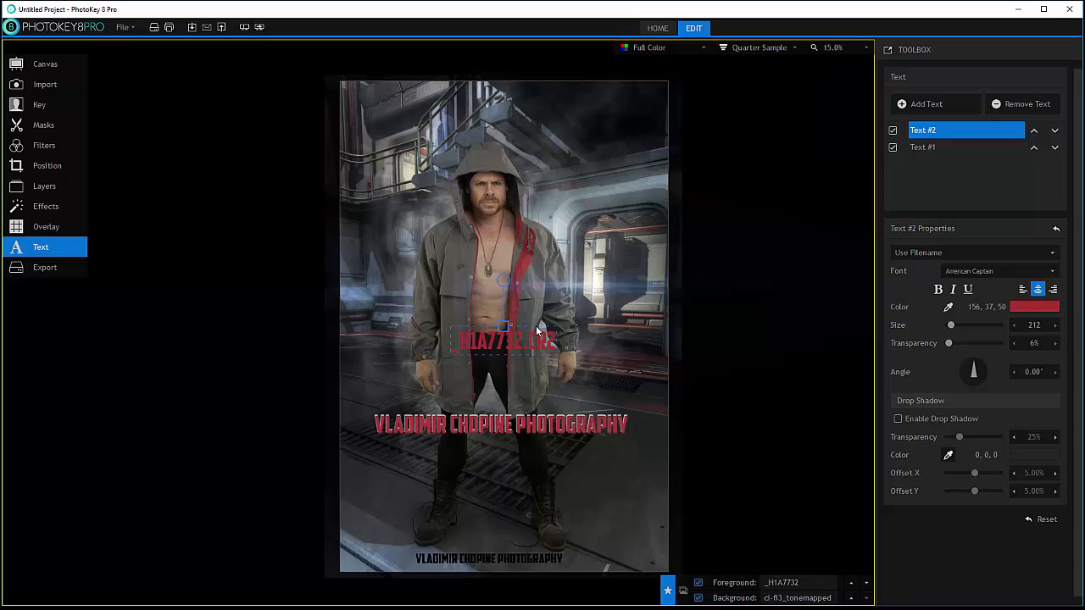
{"action": "left_click_drag", "start_coordinate": [538, 340], "coordinate": [605, 451]}
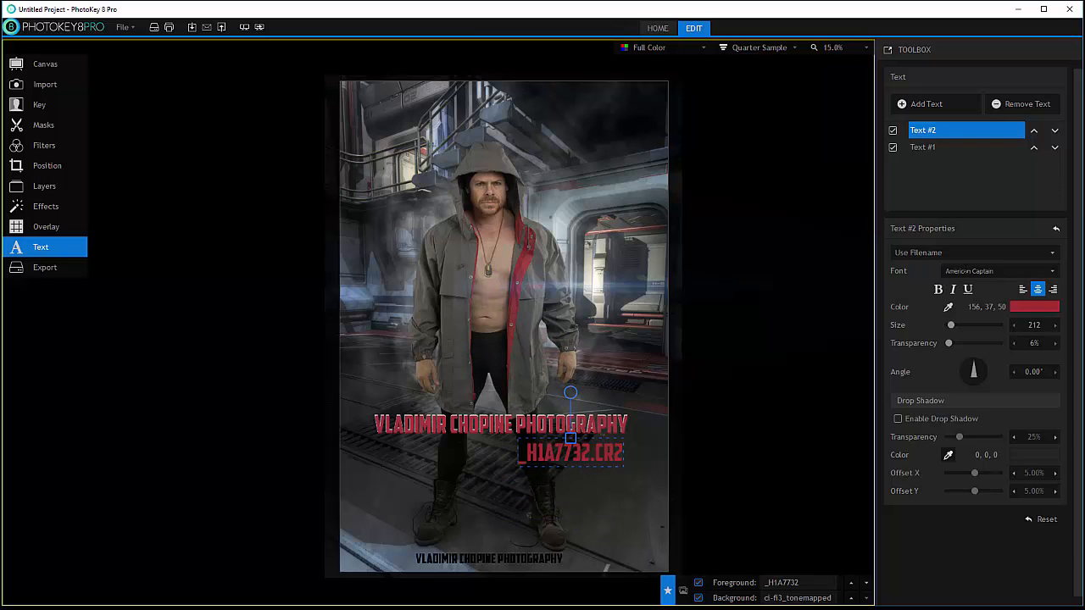
- Try the file path as the second text's source, return it to the filename, and nudge it closer under the credit line
{"action": "left_click", "coordinate": [966, 251]}
{"action": "left_click", "coordinate": [918, 289]}
{"action": "left_click", "coordinate": [964, 253]}
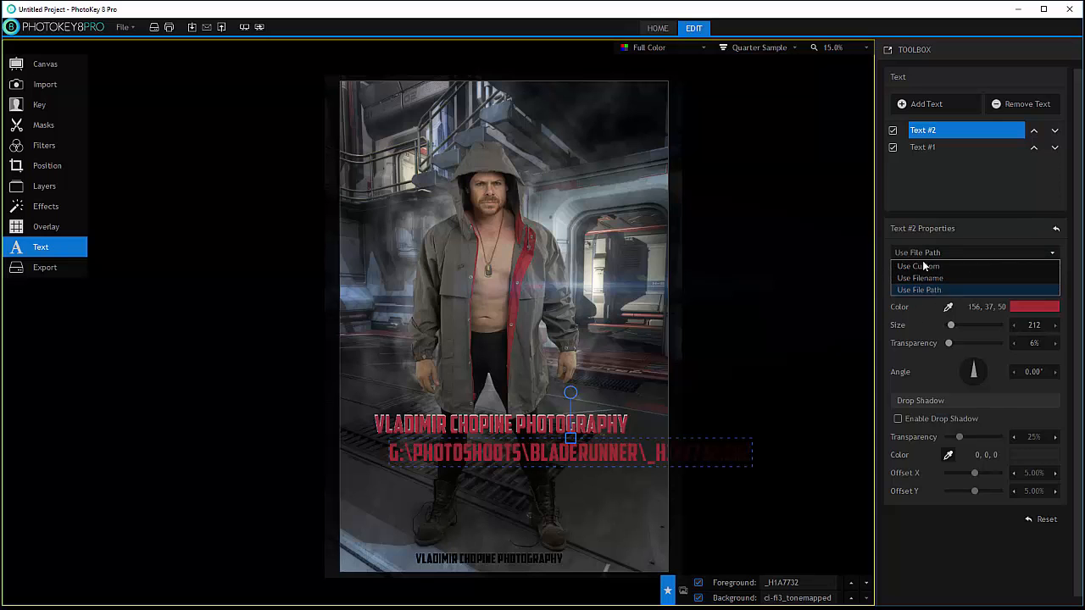
{"action": "left_click", "coordinate": [920, 274]}
{"action": "left_click_drag", "start_coordinate": [609, 458], "coordinate": [612, 453]}
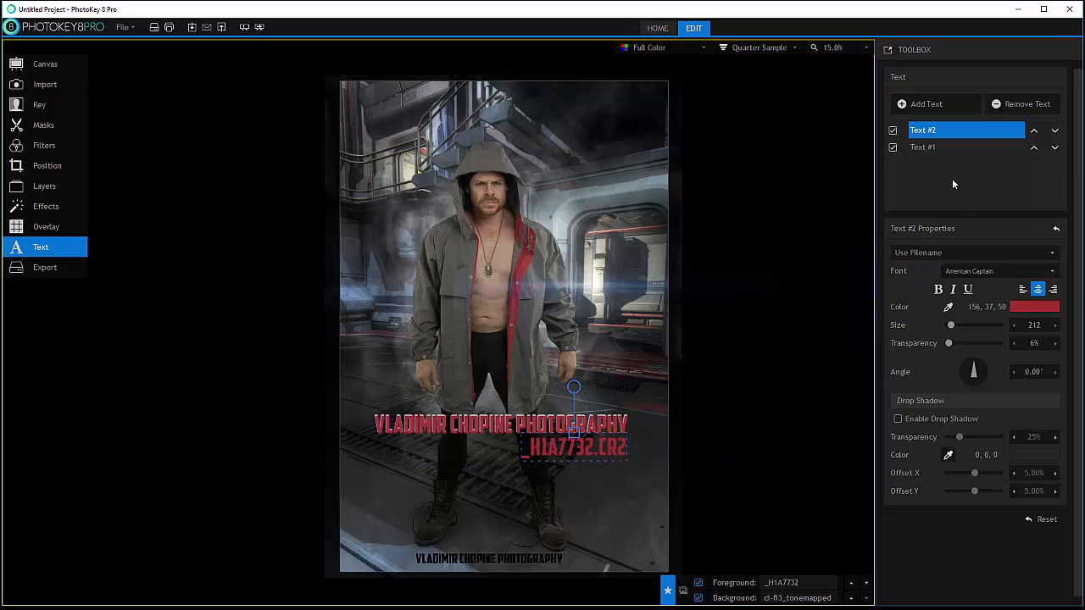